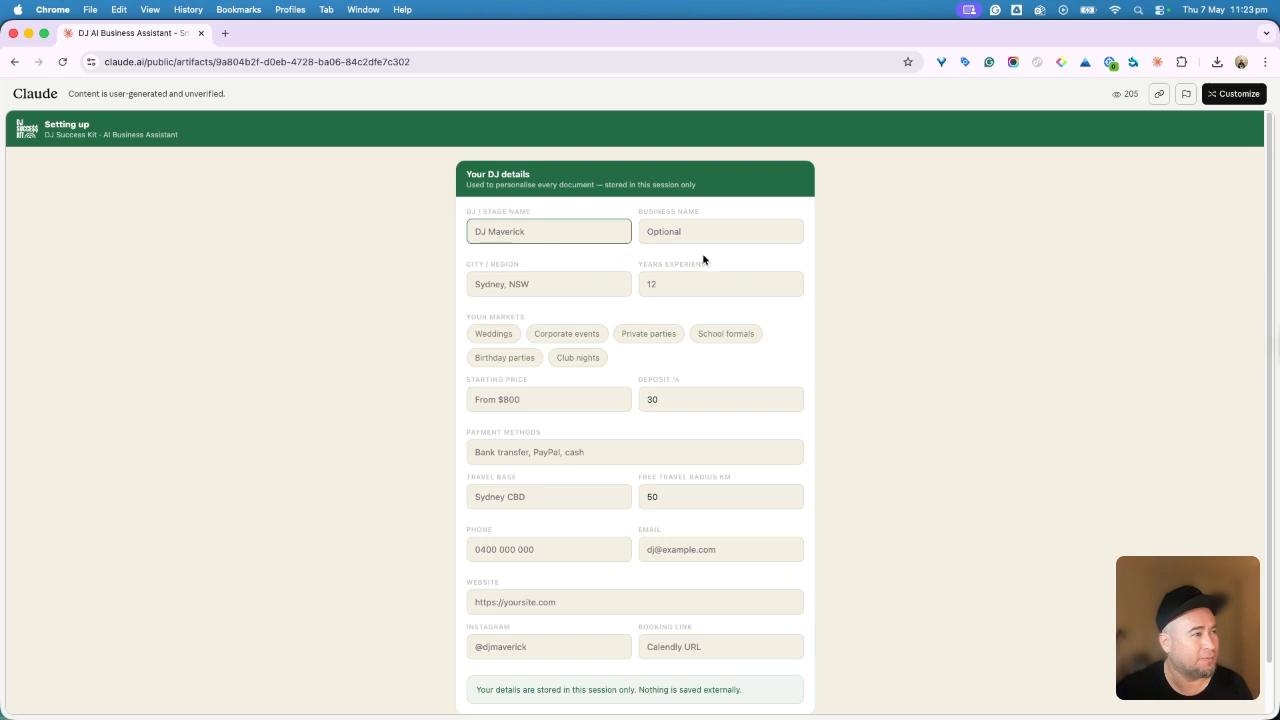
Step: Select Weddings, Corporate events and Private parties as the DJ's markets
click(669, 287)
click(575, 334)
click(505, 333)
click(648, 334)
click(553, 458)
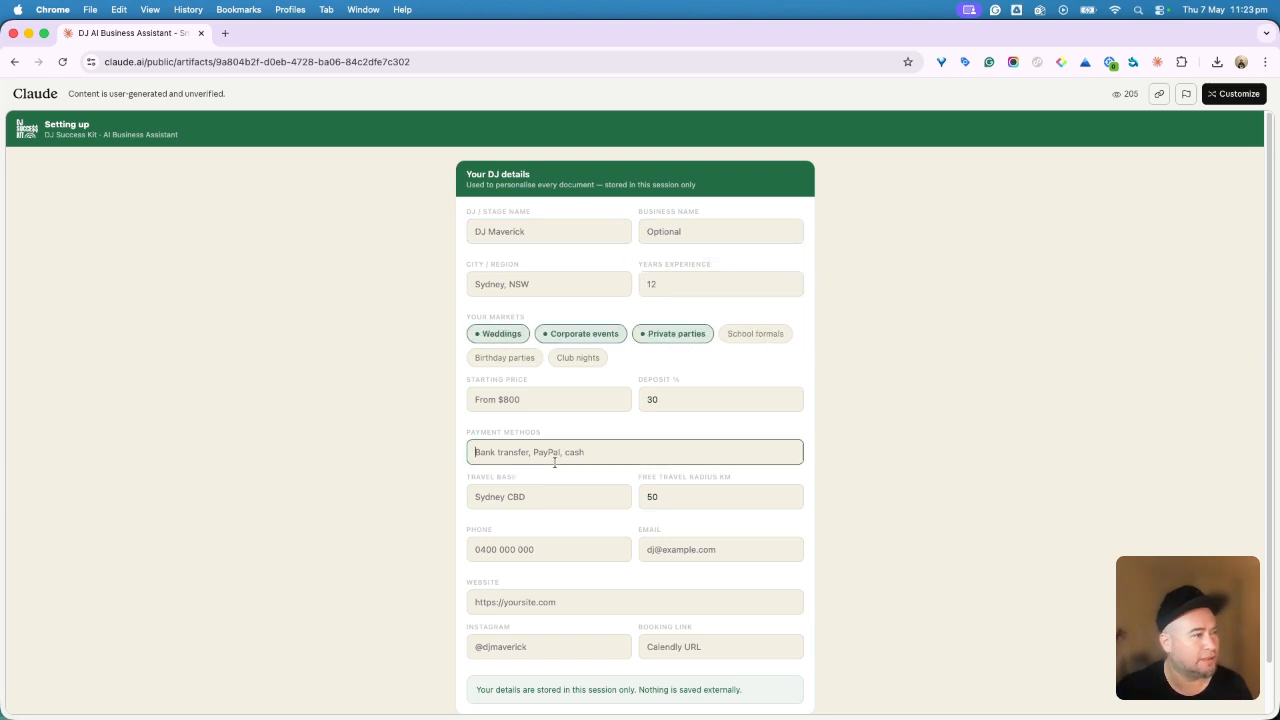
Step: Enter the DJ's phone number and business e-mail, then copy the e-mail's domain
scroll(575, 518, down, 1)
click(553, 497)
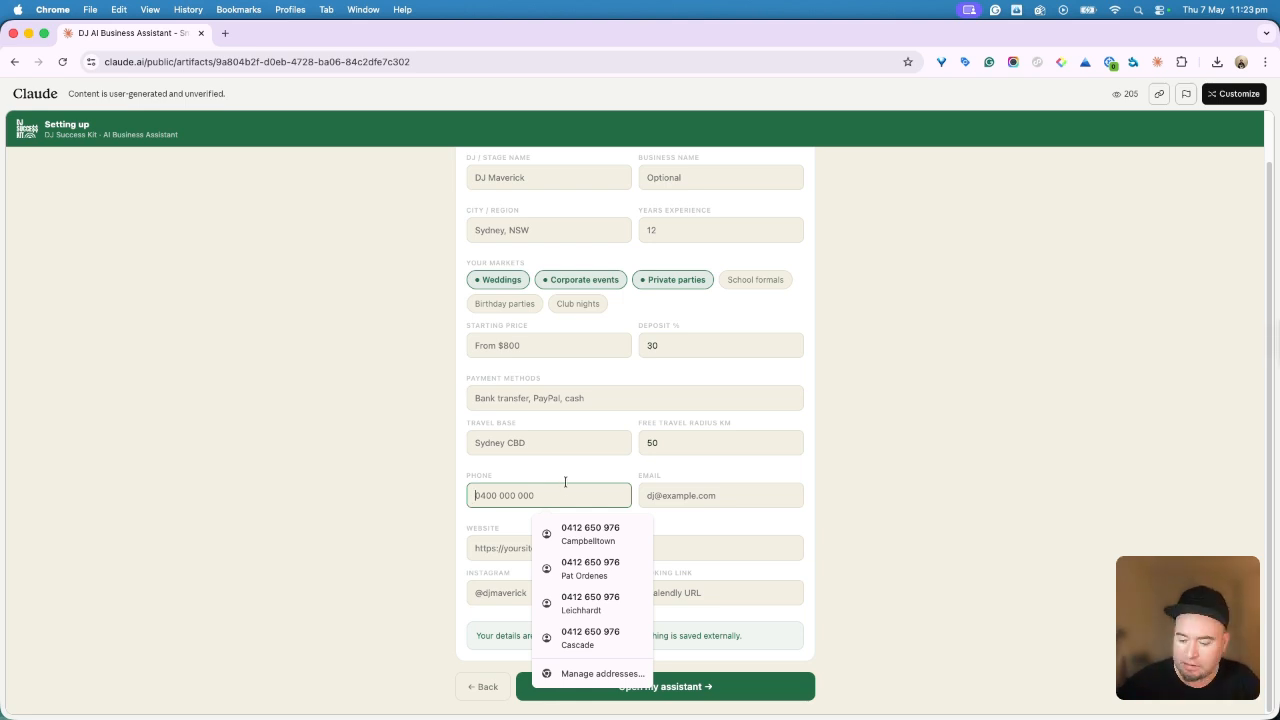
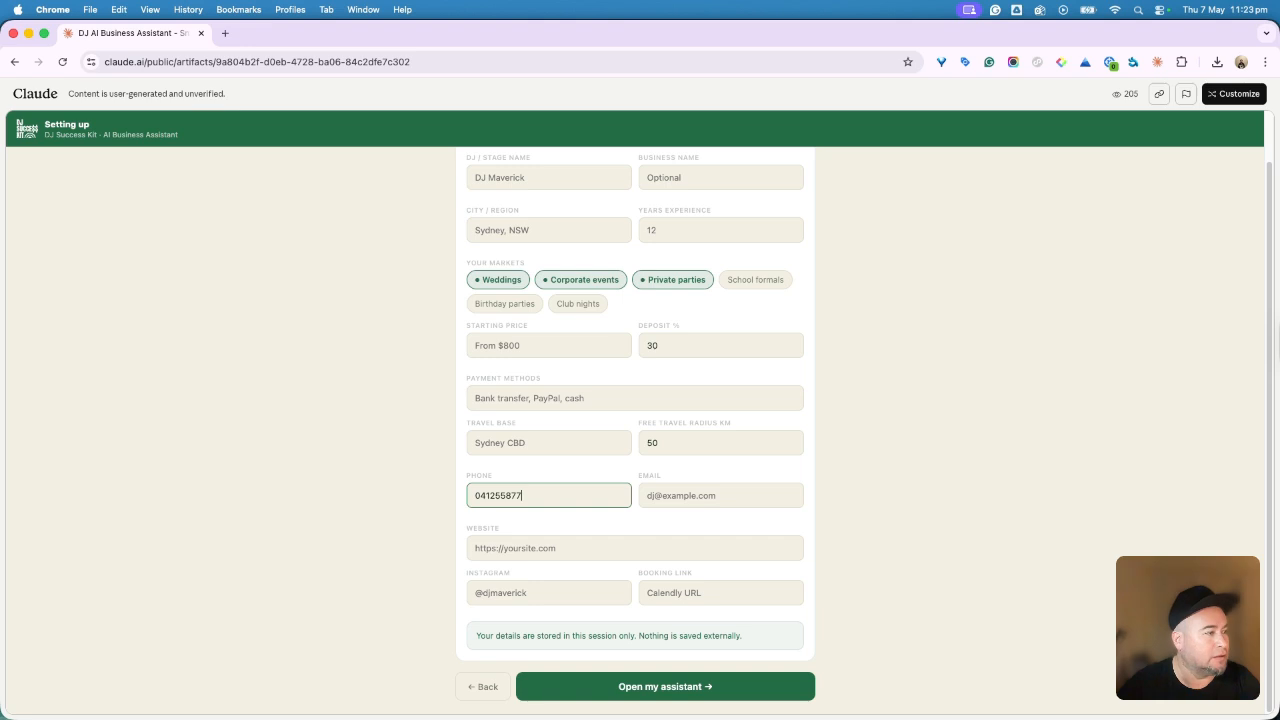
click(703, 506)
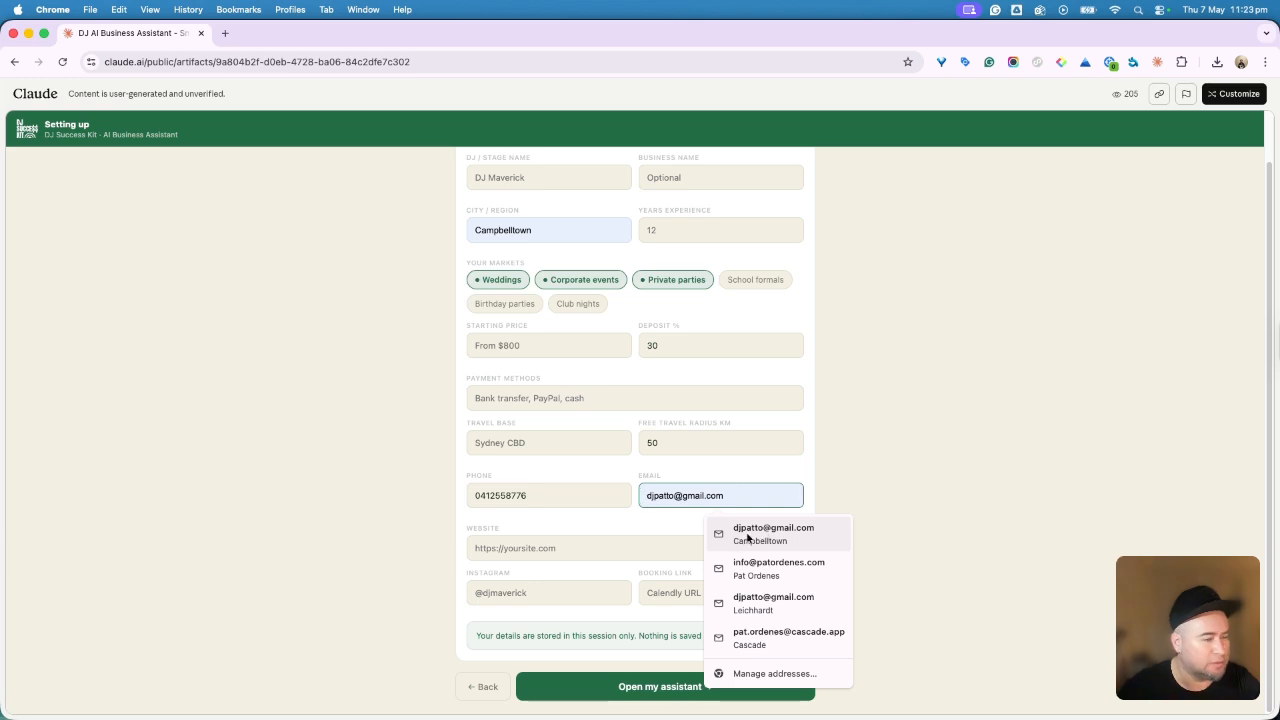
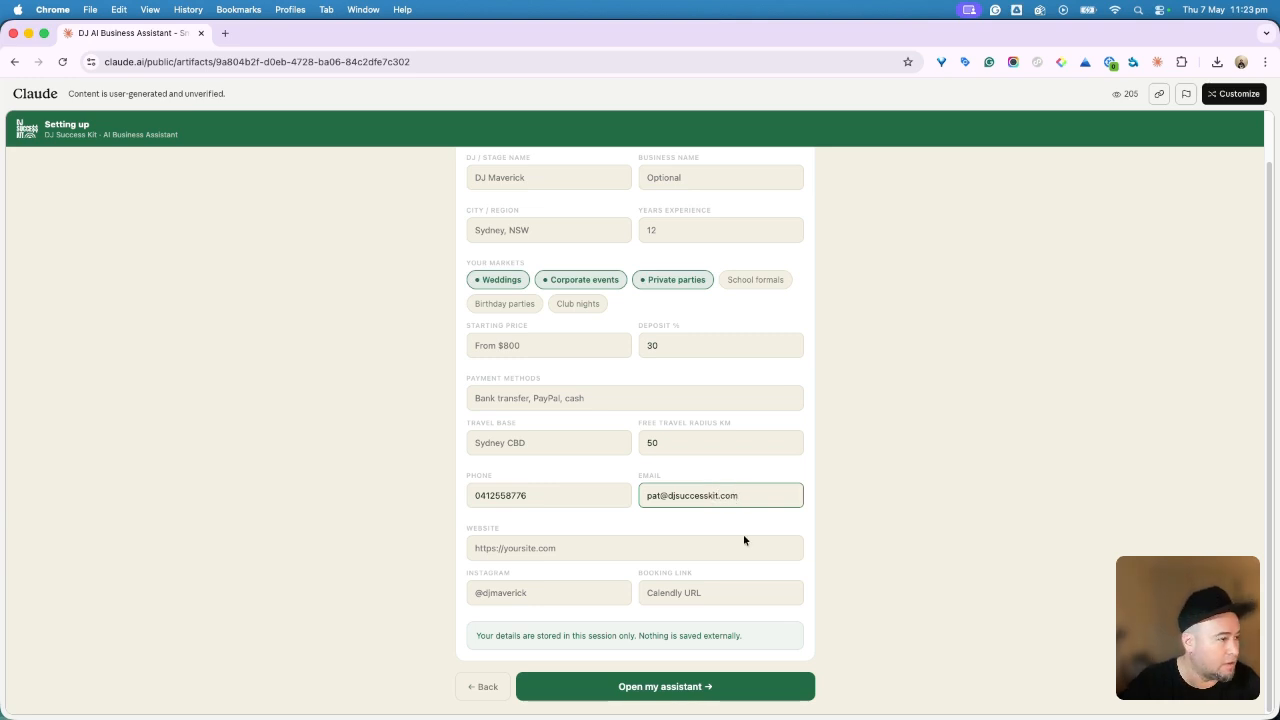
click(670, 545)
drag(663, 495, 816, 519)
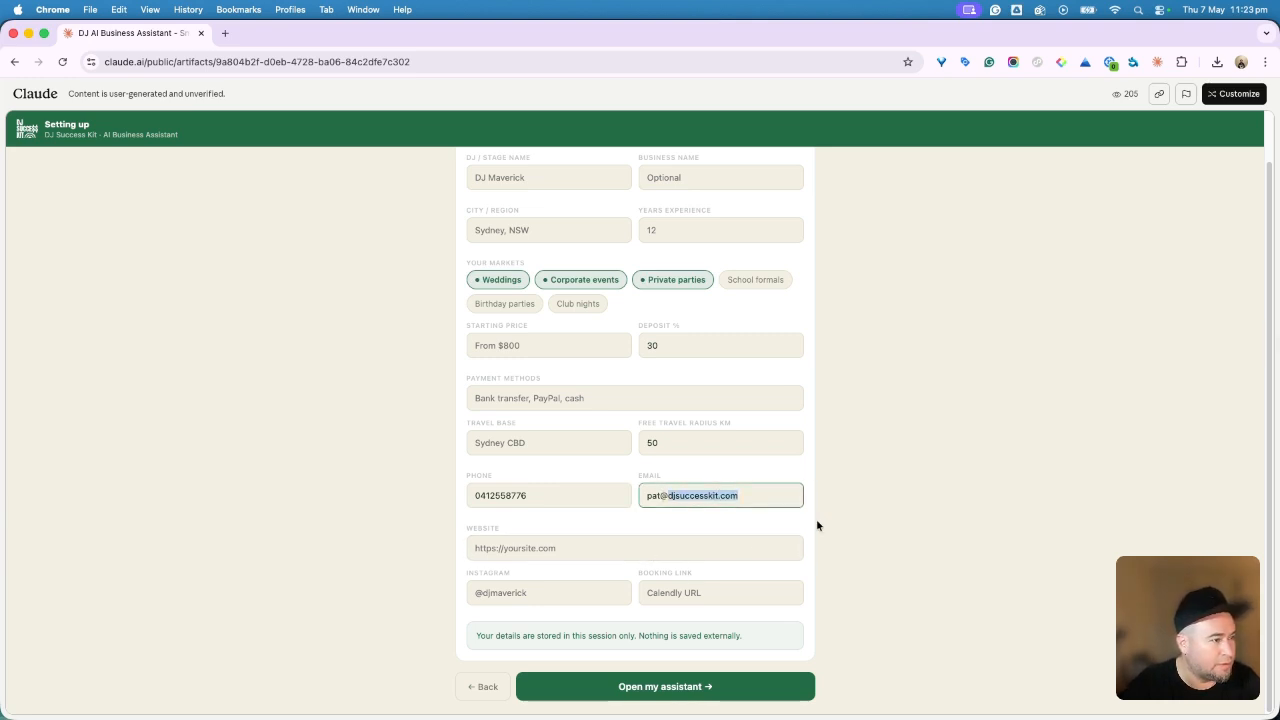
key(super+c)
click(556, 549)
key(super+v)
click(528, 596)
text(@)
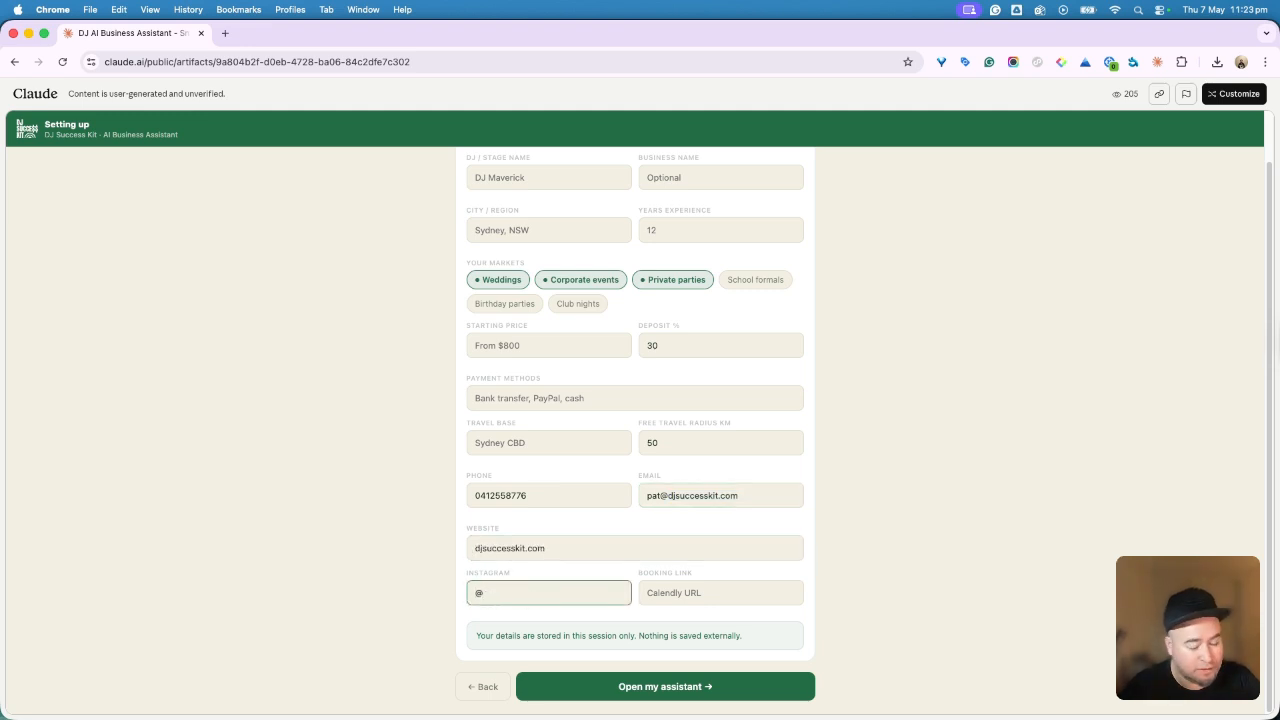
key(super+v)
click(668, 590)
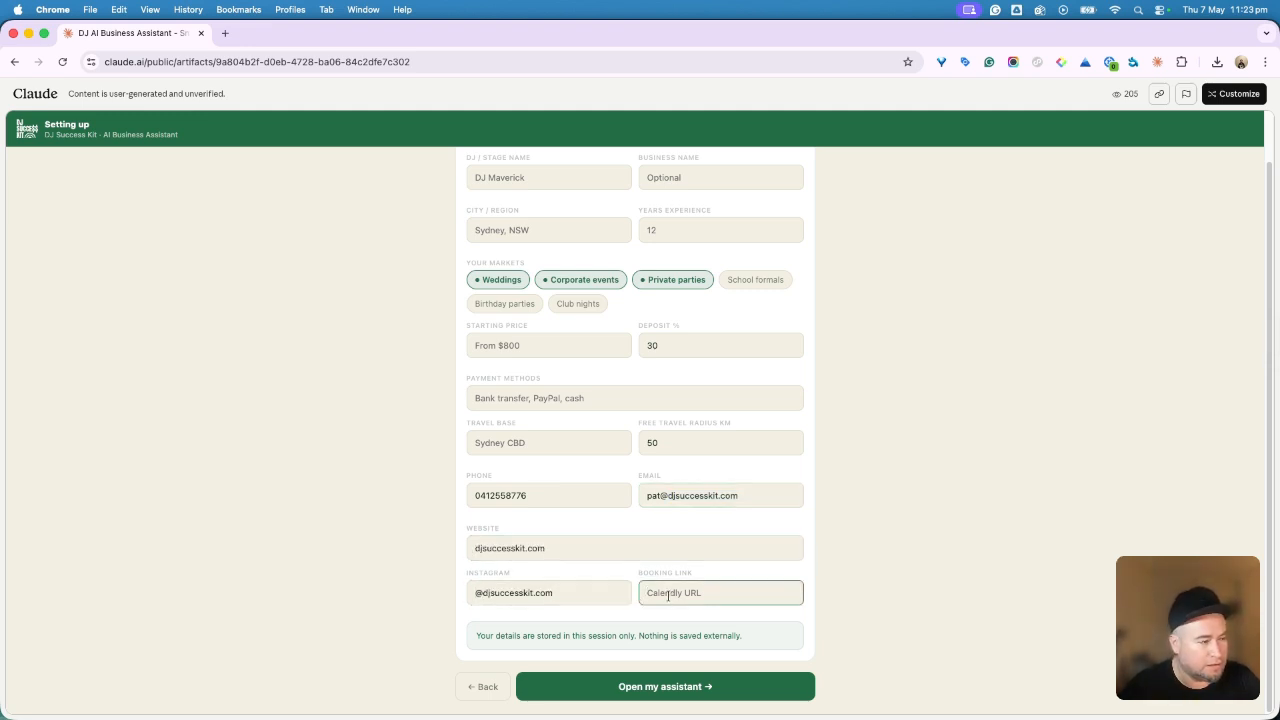
text(ca)
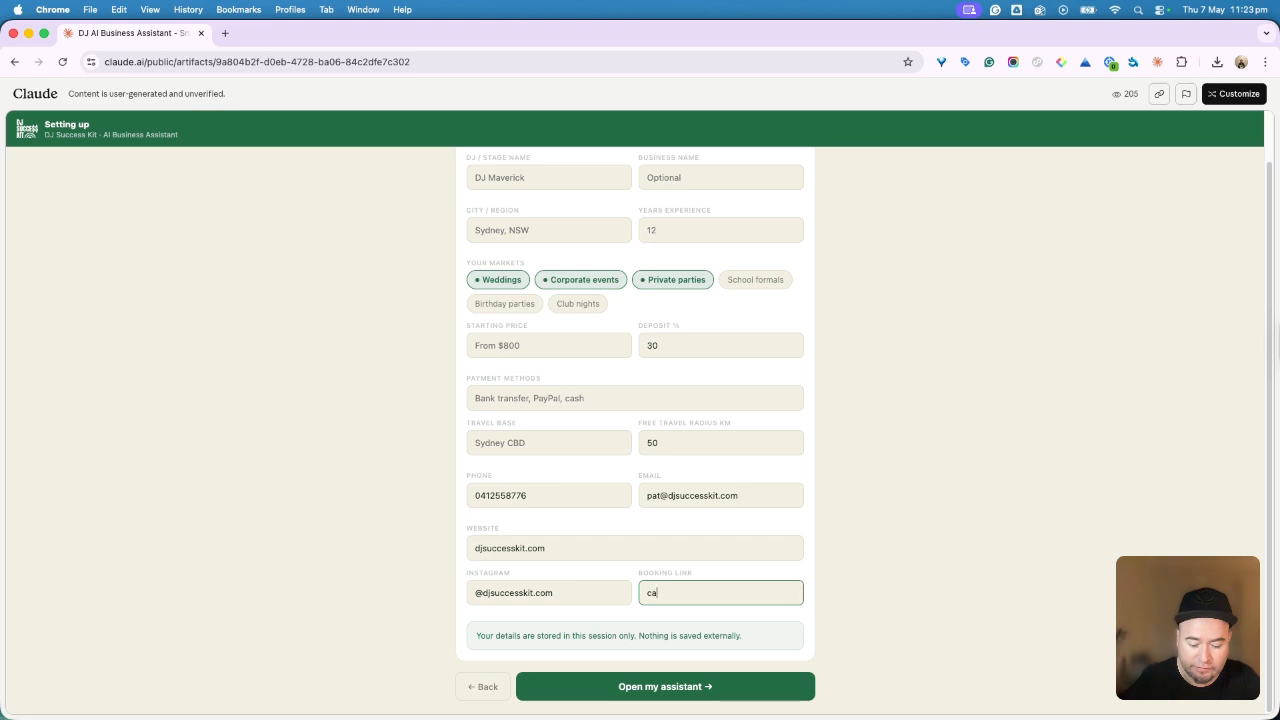
text(lendly.com/pat)
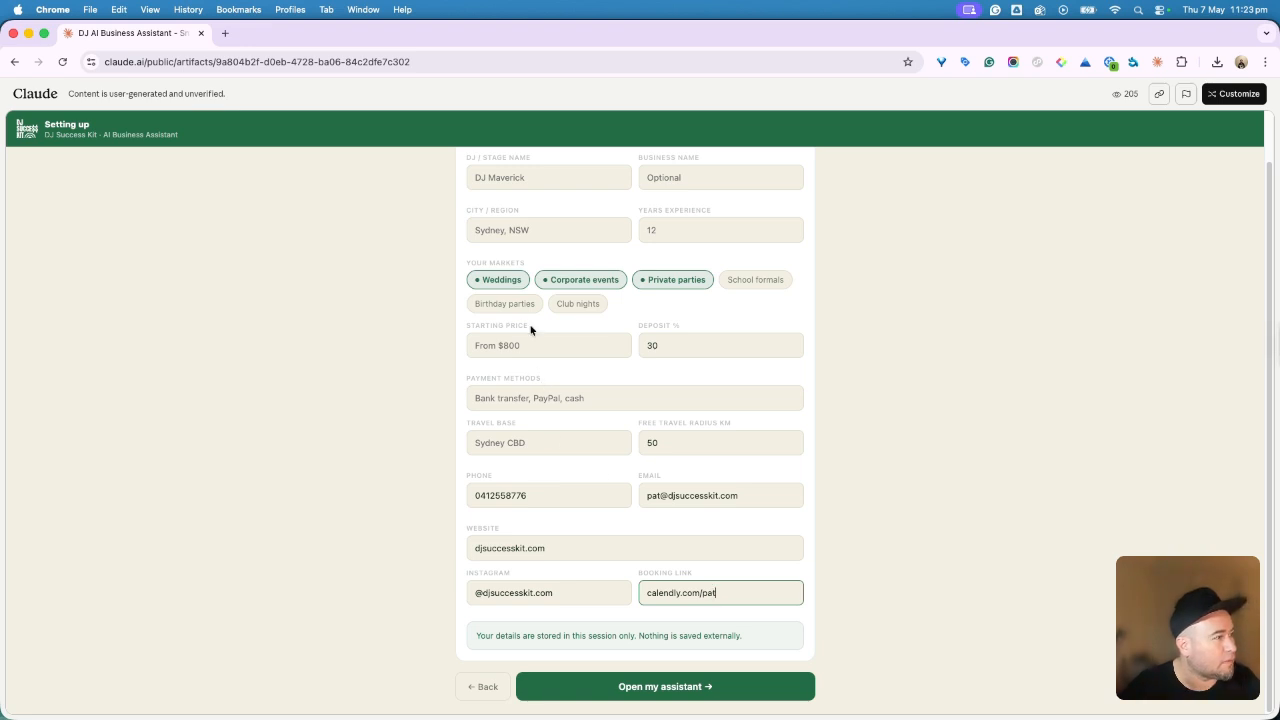
Step: Set payment method to Bank and starting price to 'From $800', then open the assistant
click(528, 397)
text(Bank)
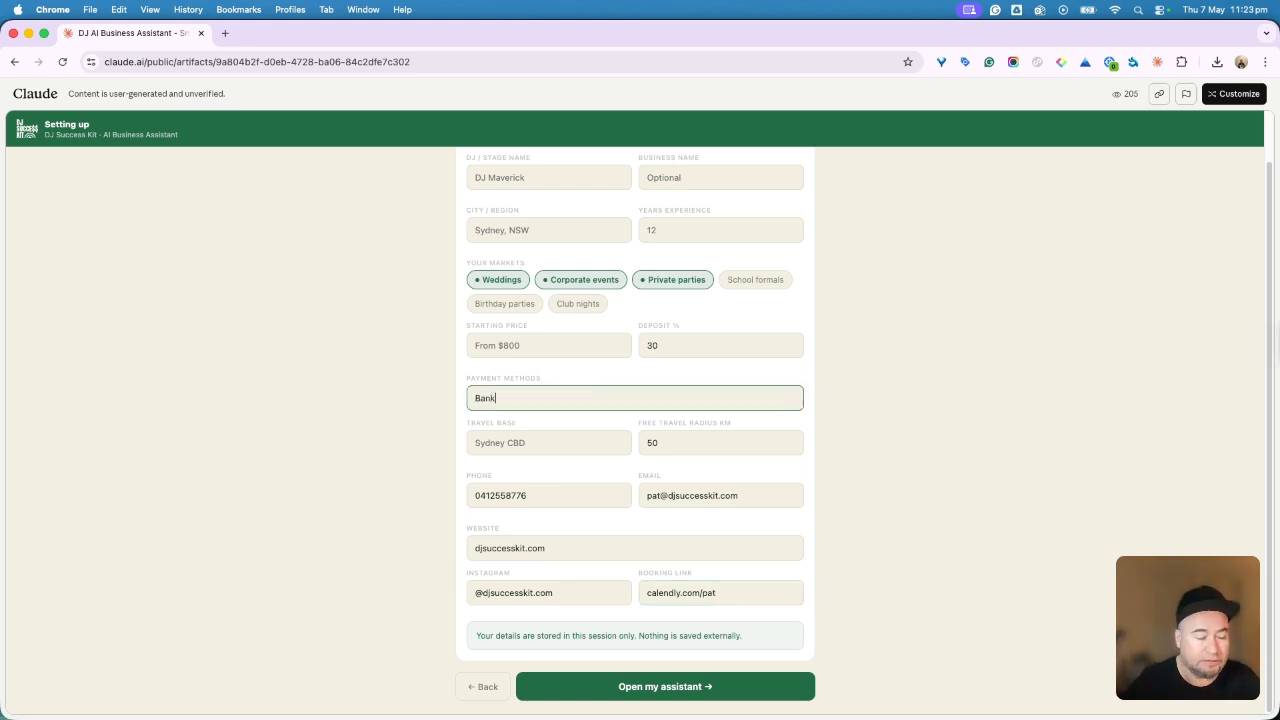
click(565, 347)
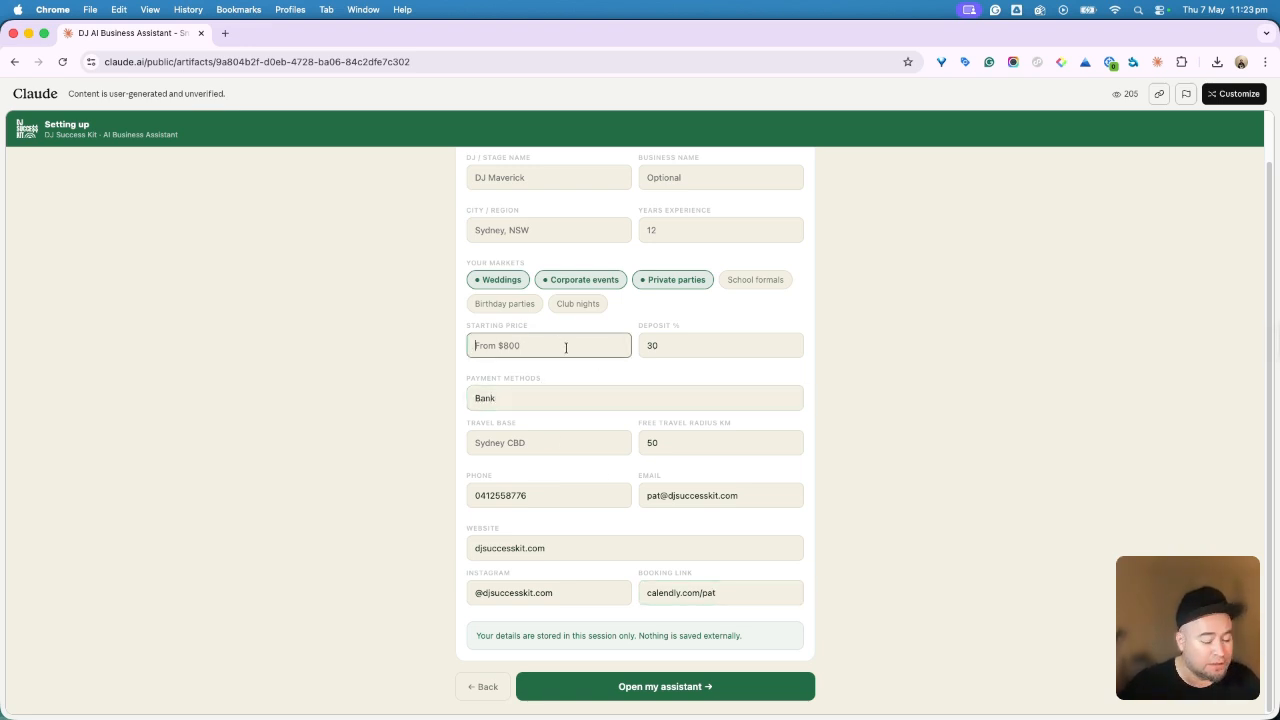
text(From )
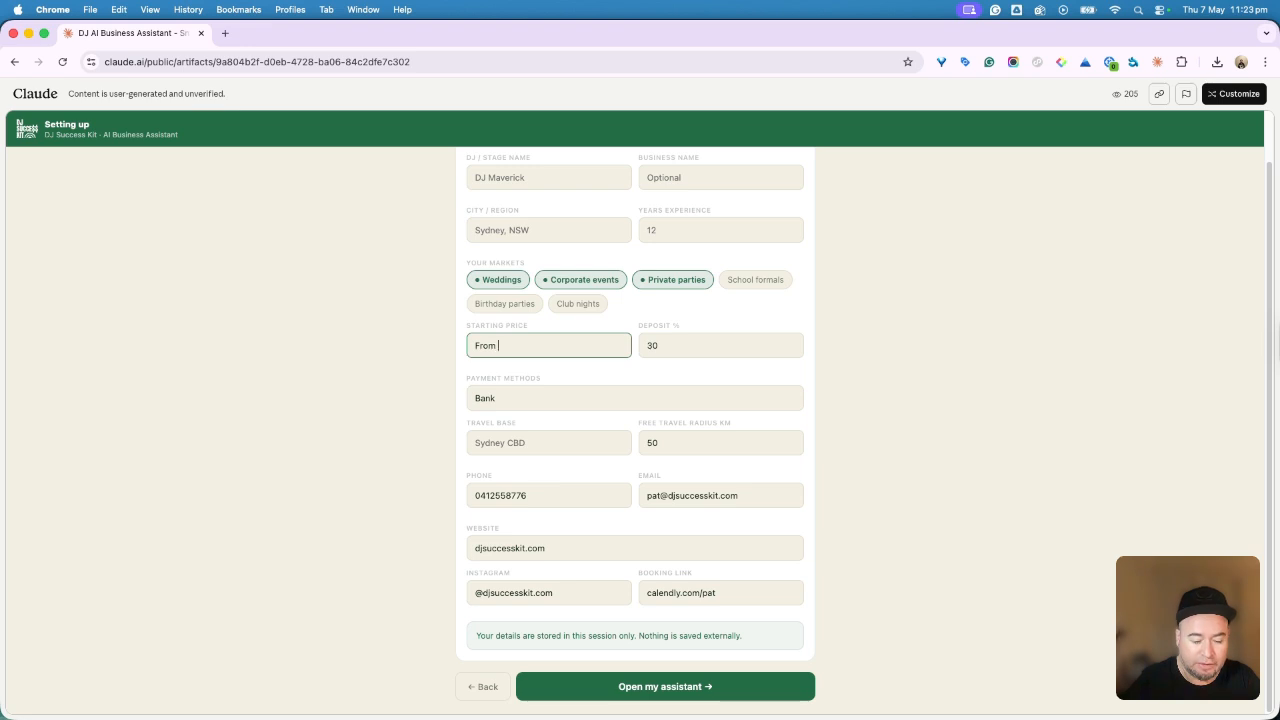
text($800)
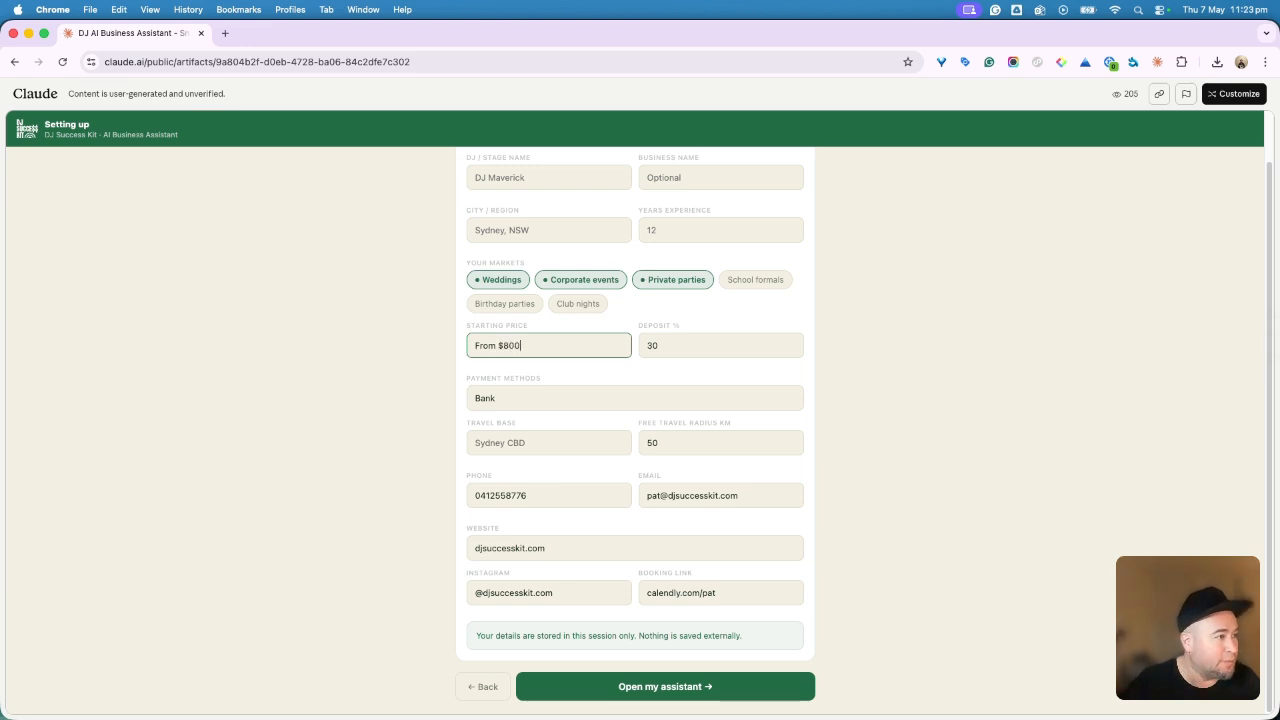
click(655, 345)
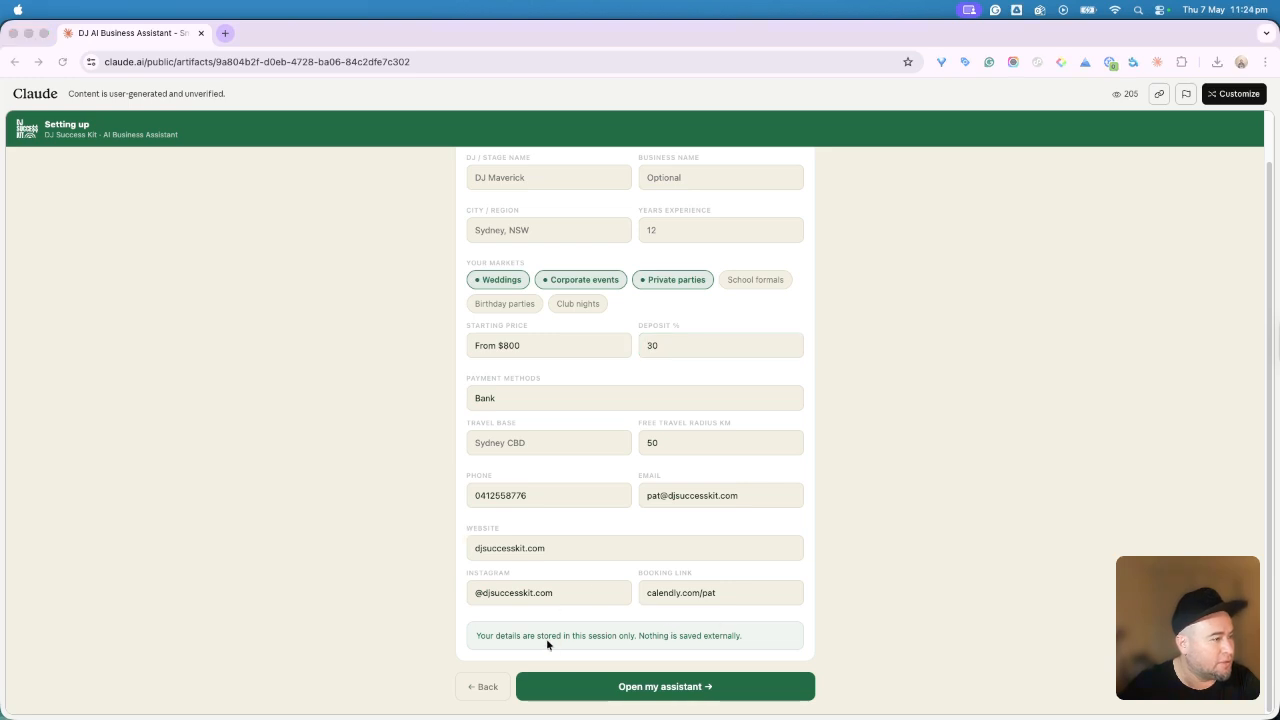
click(694, 712)
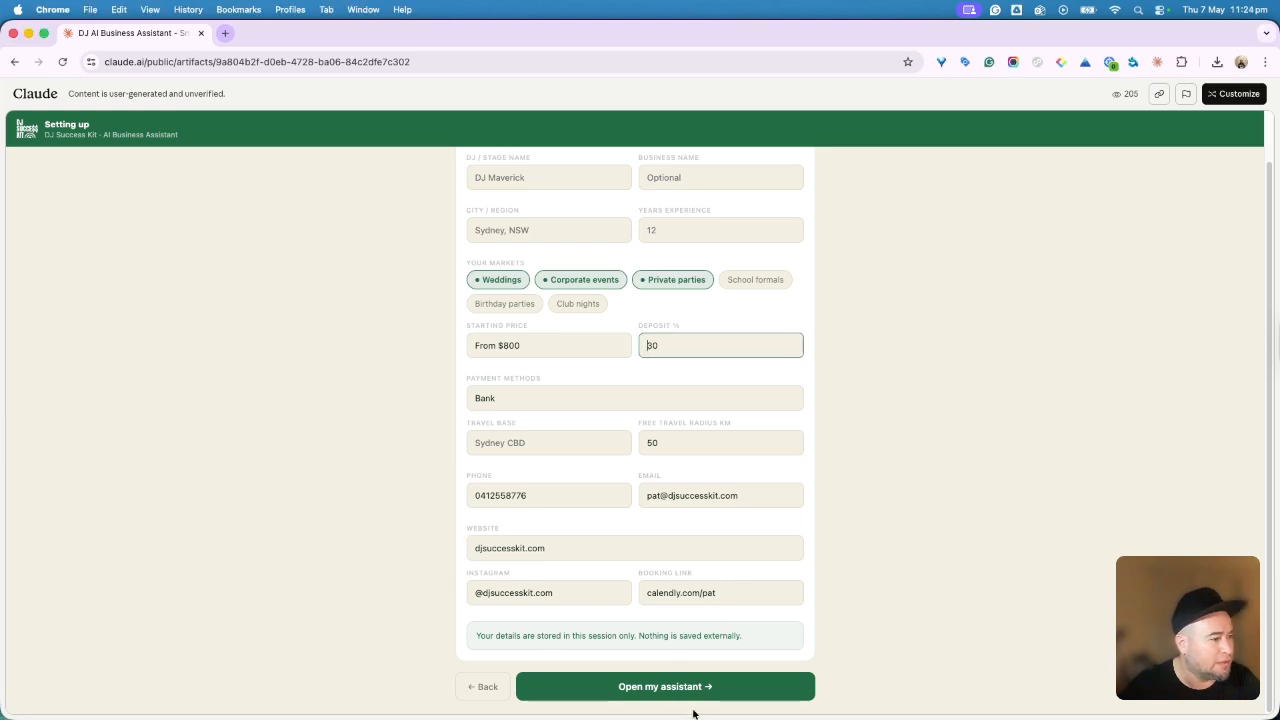
click(692, 688)
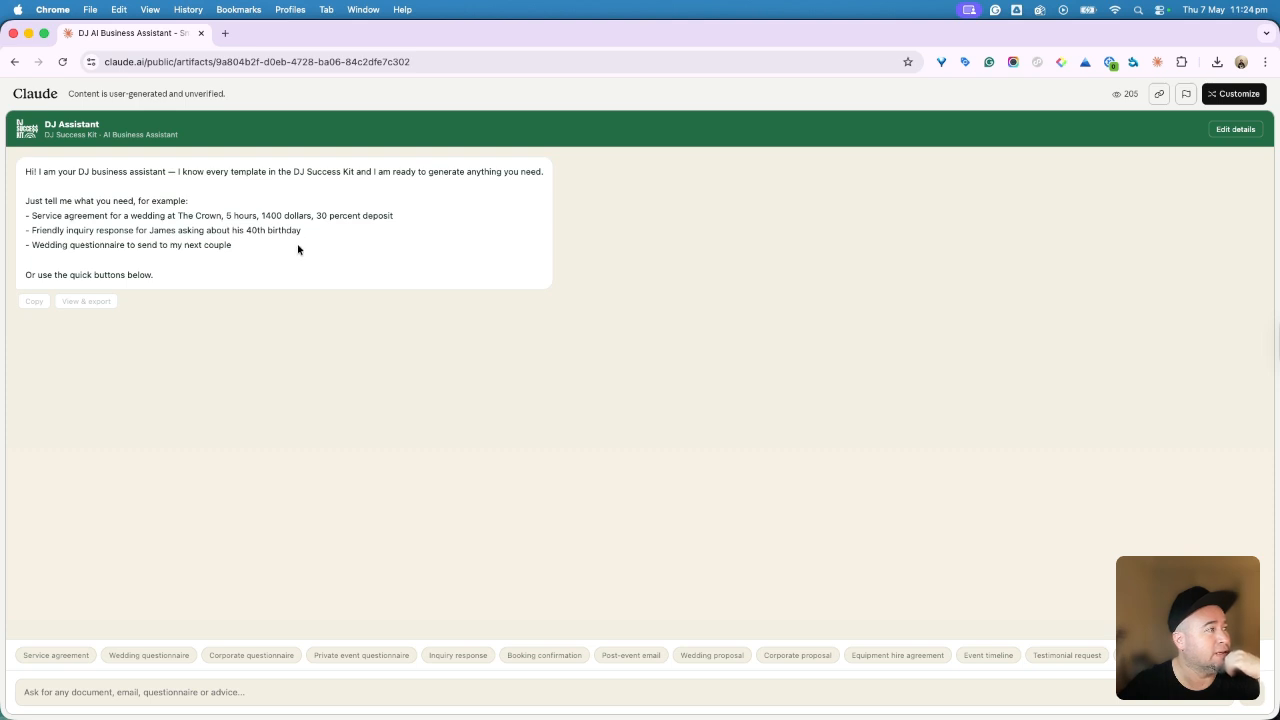
Step: Request an equipment hire agreement using the assistant's quick button
click(83, 691)
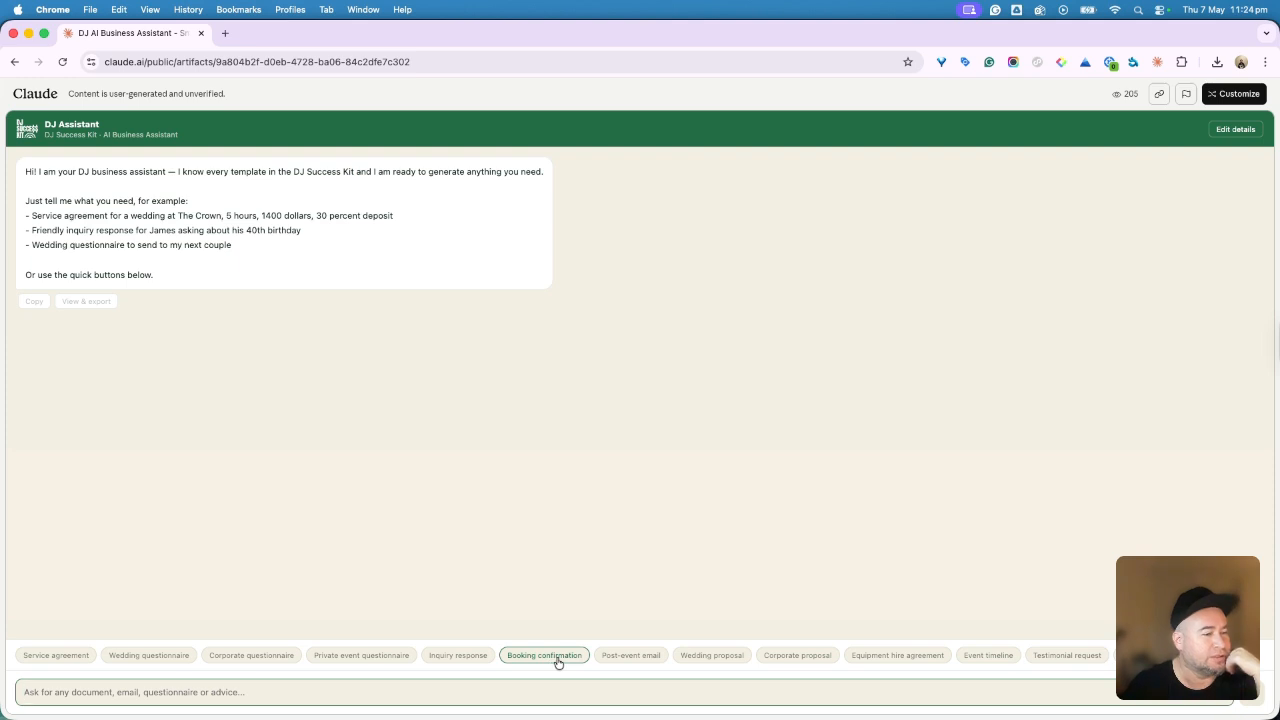
click(911, 657)
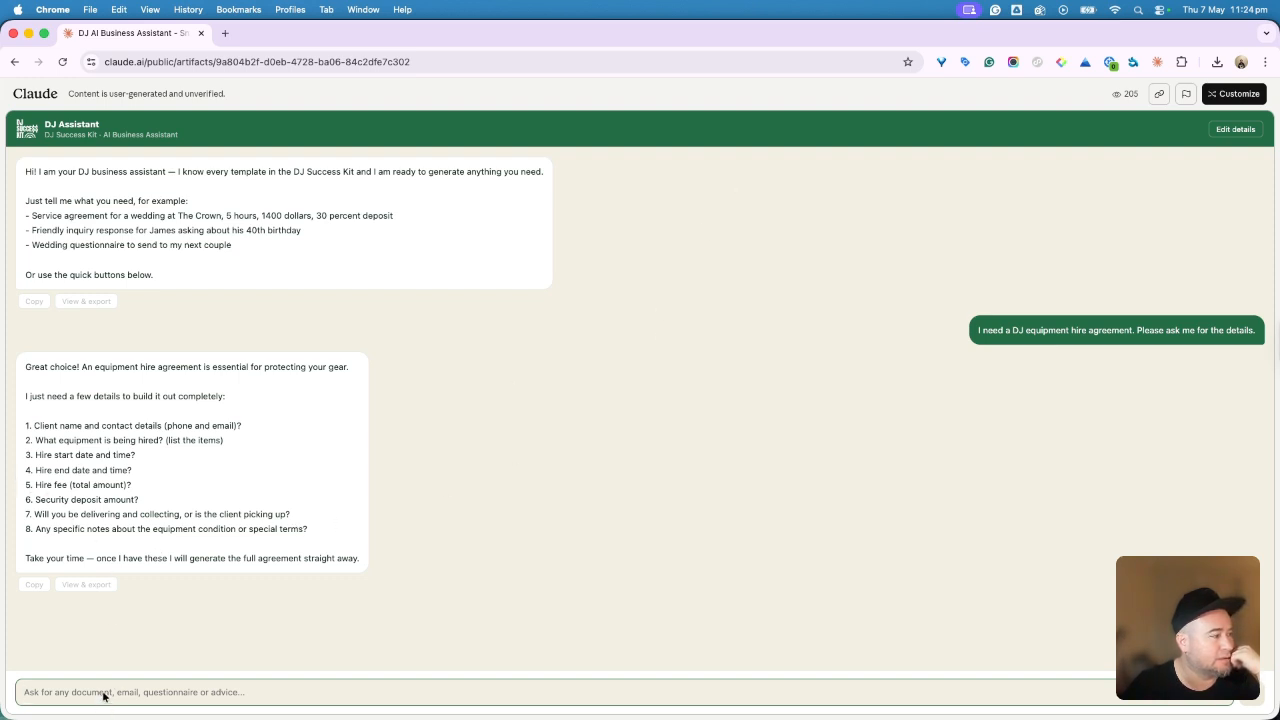
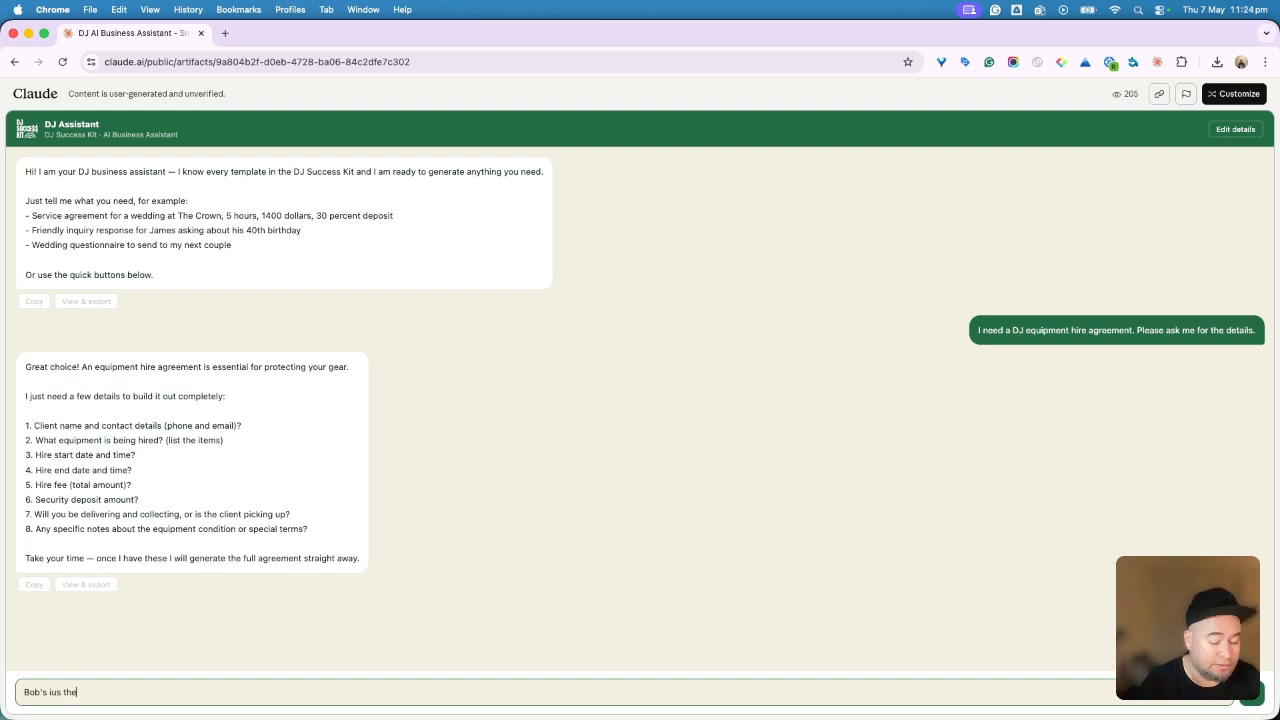
Step: Type the client's name, equipment (2 large speakers, lights, mic, smoke machine), 22–25 May dates and $800 fee
key(BackSpace)
key(BackSpace)
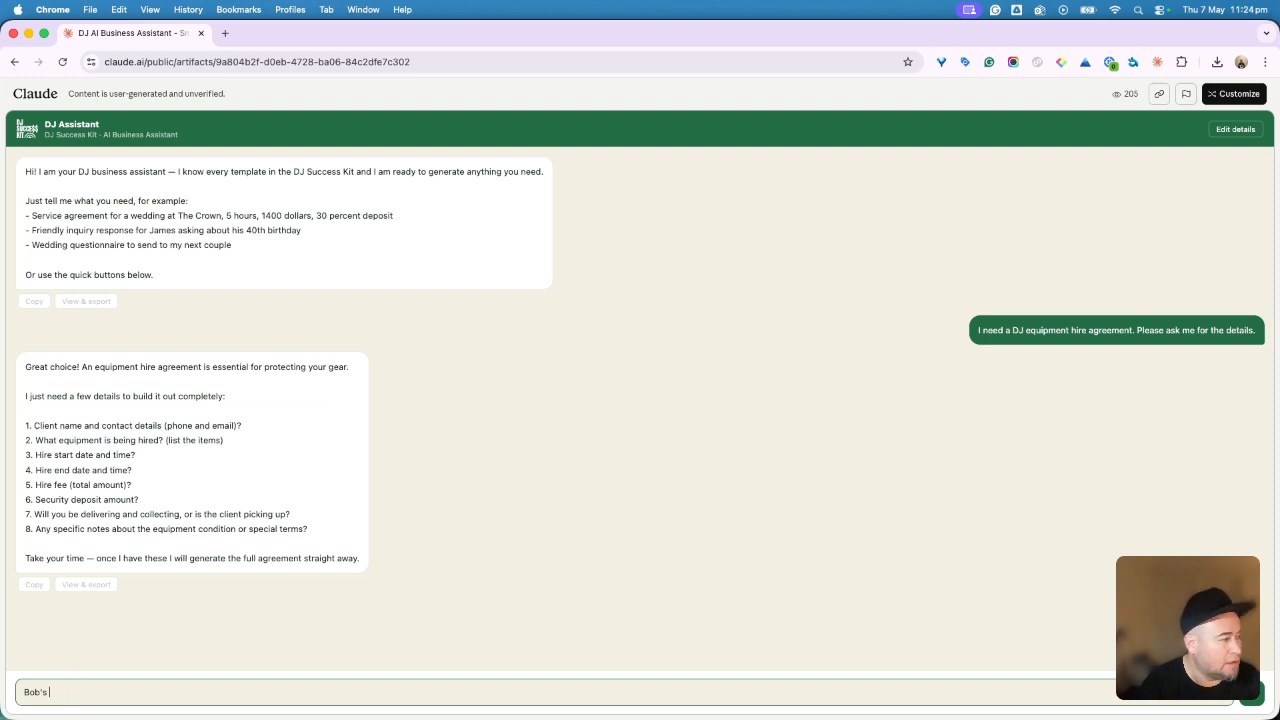
key(BackSpace)
key(BackSpace)
key(BackSpace)
key(BackSpace)
key(BackSpace)
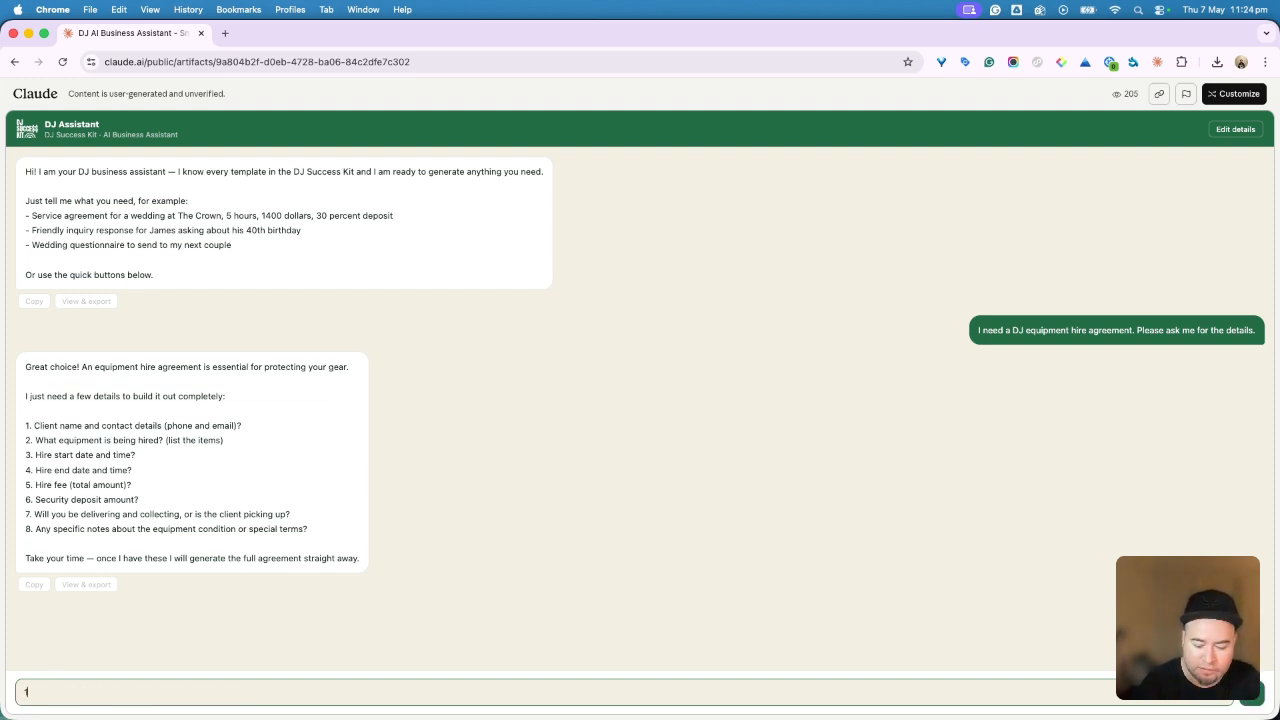
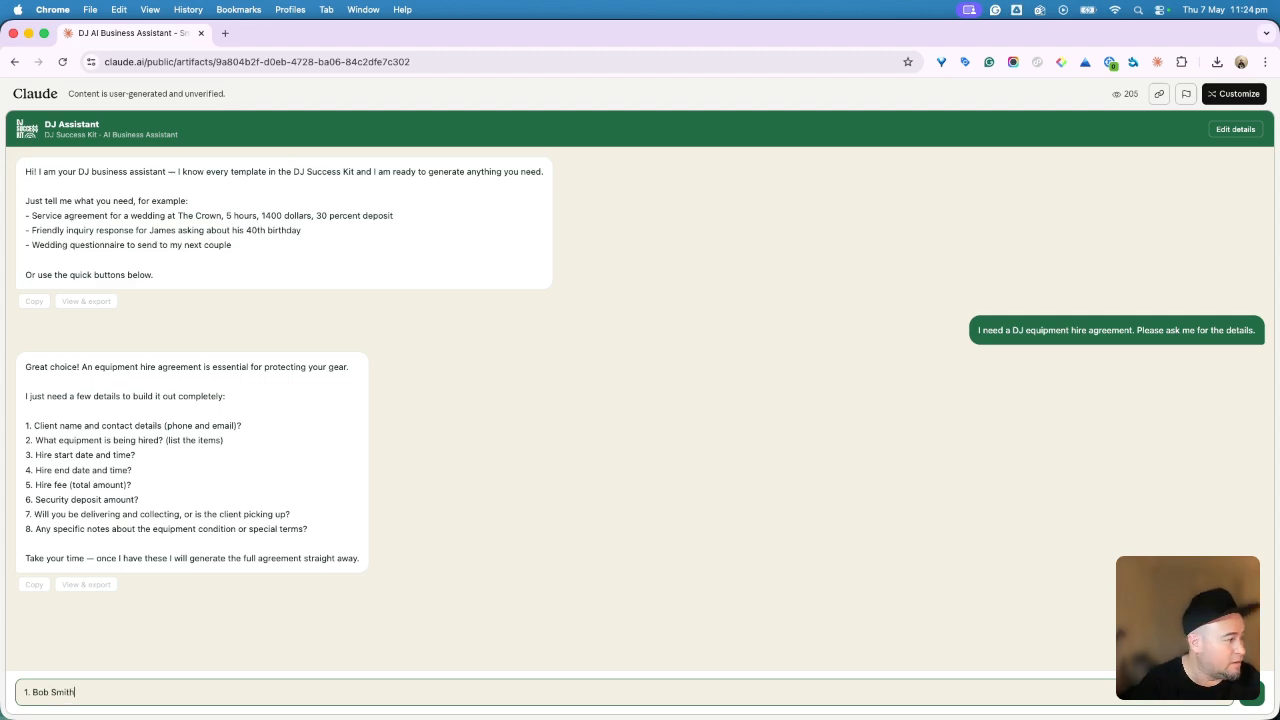
key(shift+Return)
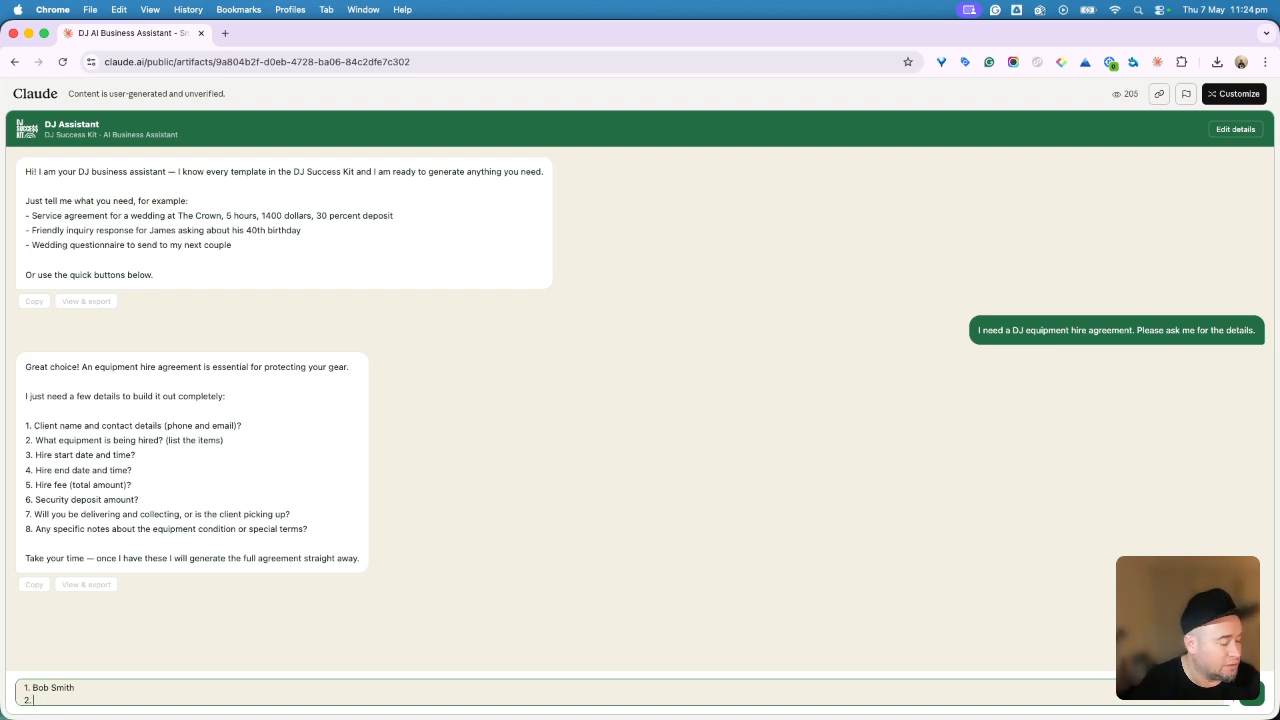
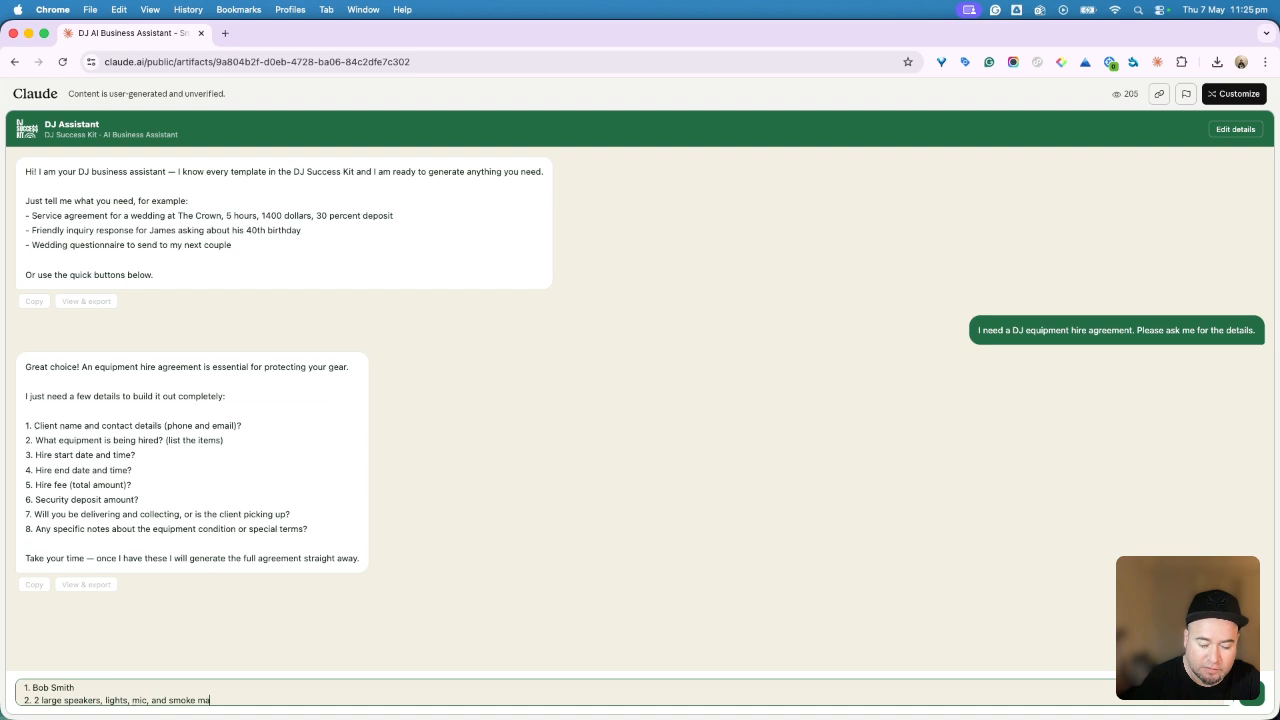
key(shift+Return)
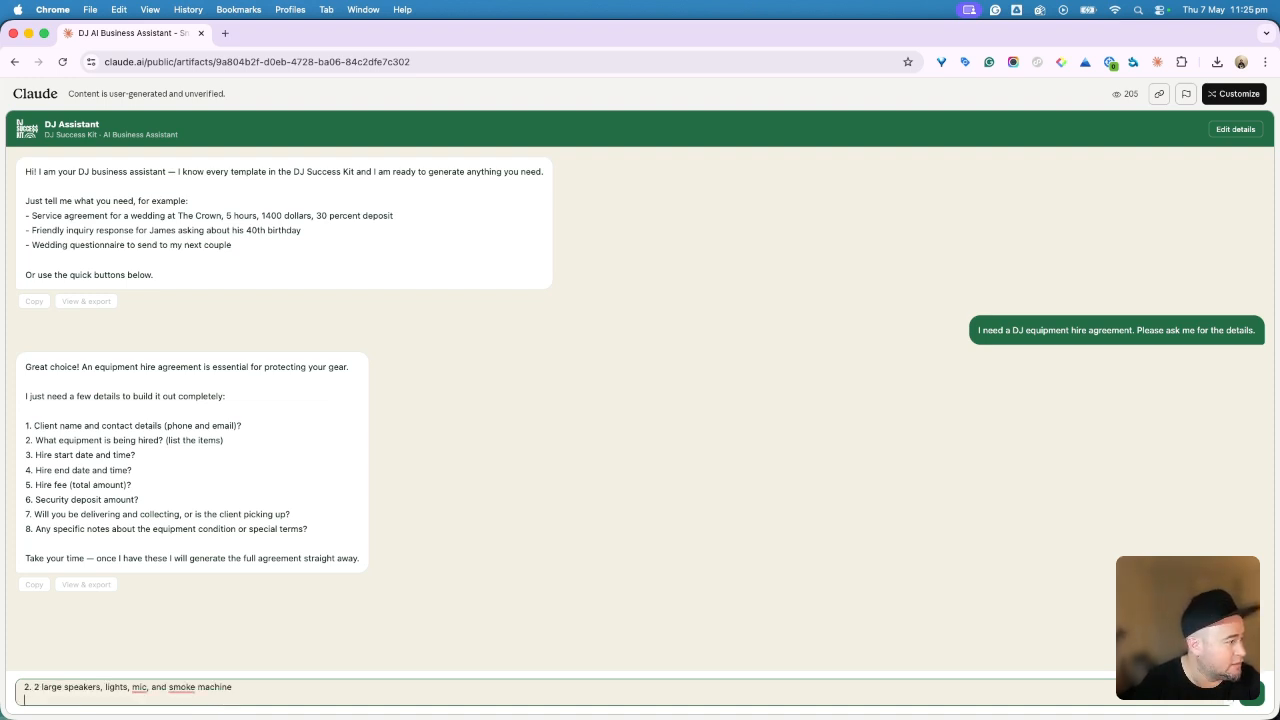
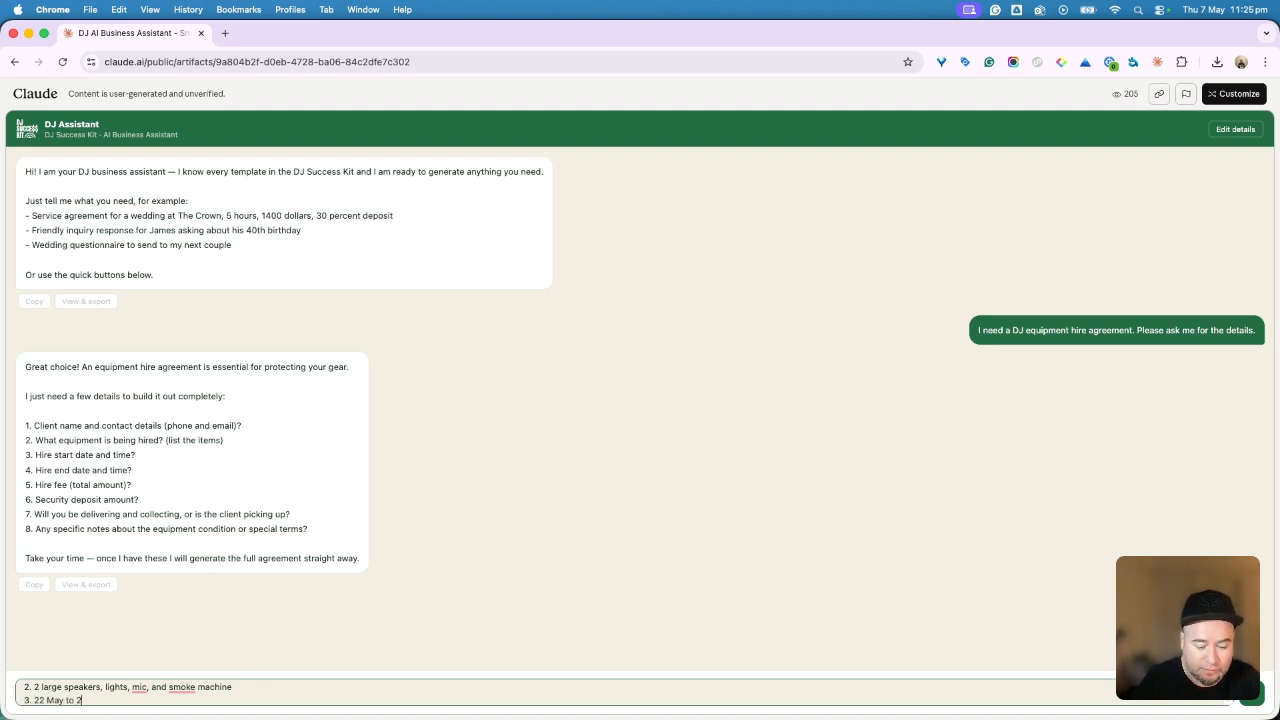
key(shift+Return)
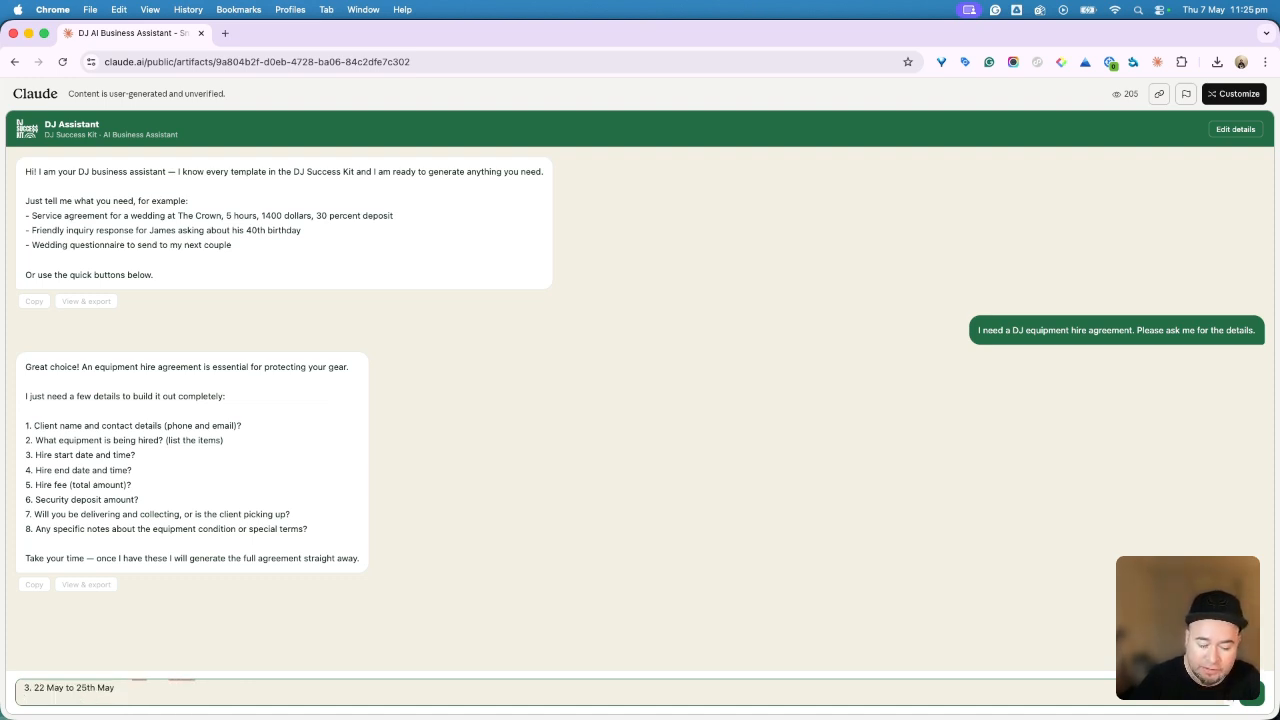
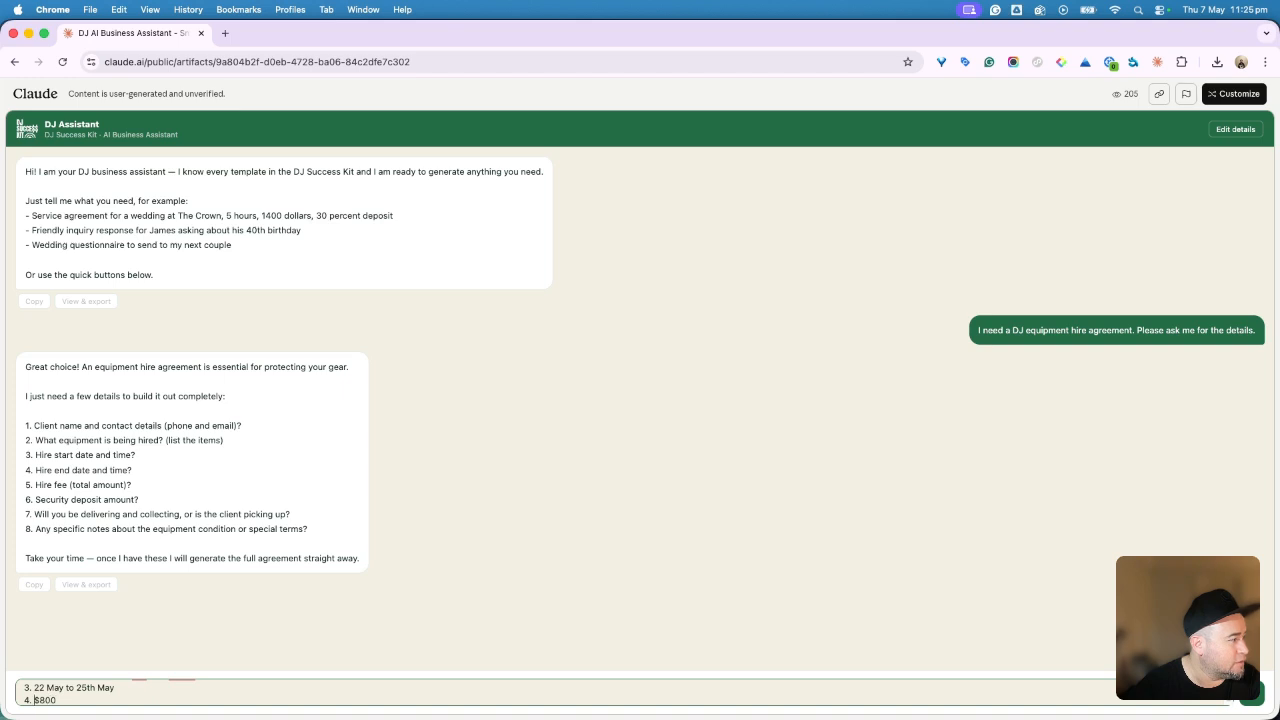
Step: Remove the list numbering from the client, equipment, dates and fee lines
key(BackSpace)
key(BackSpace)
key(Up)
key(Up)
key(Up)
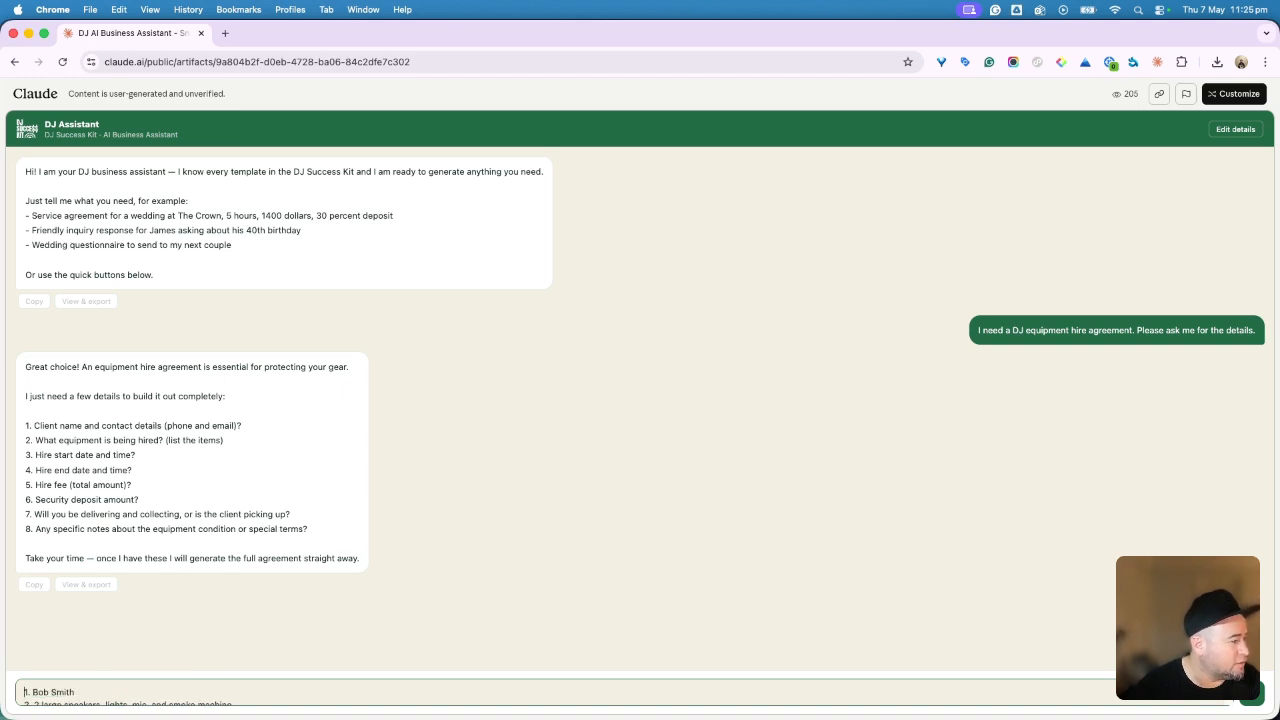
key(BackSpace)
key(BackSpace)
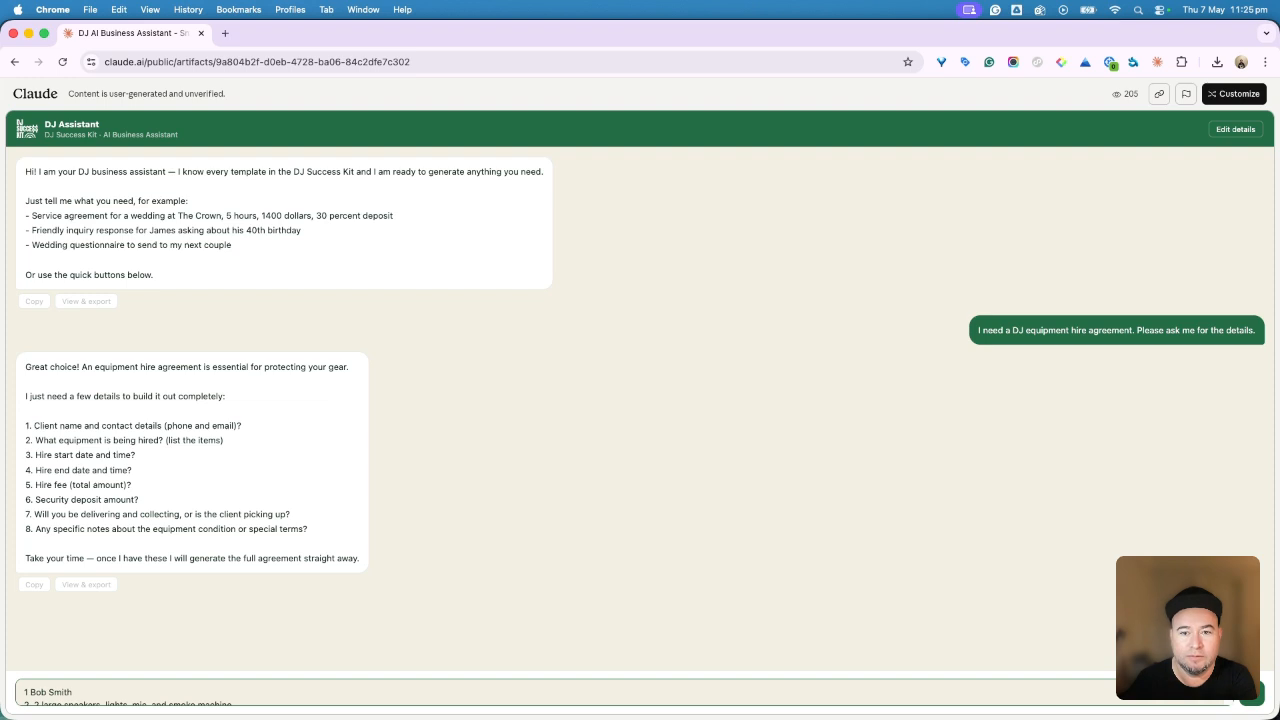
key(Down)
key(BackSpace)
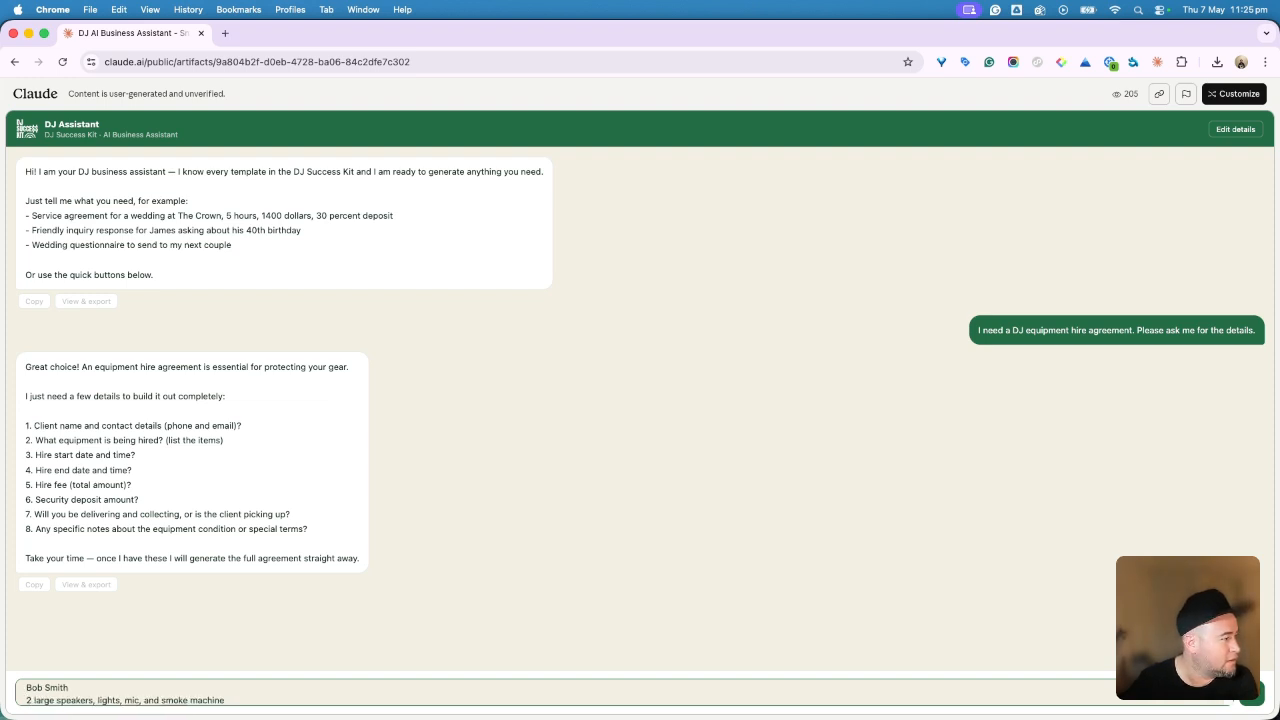
key(Down)
key(BackSpace)
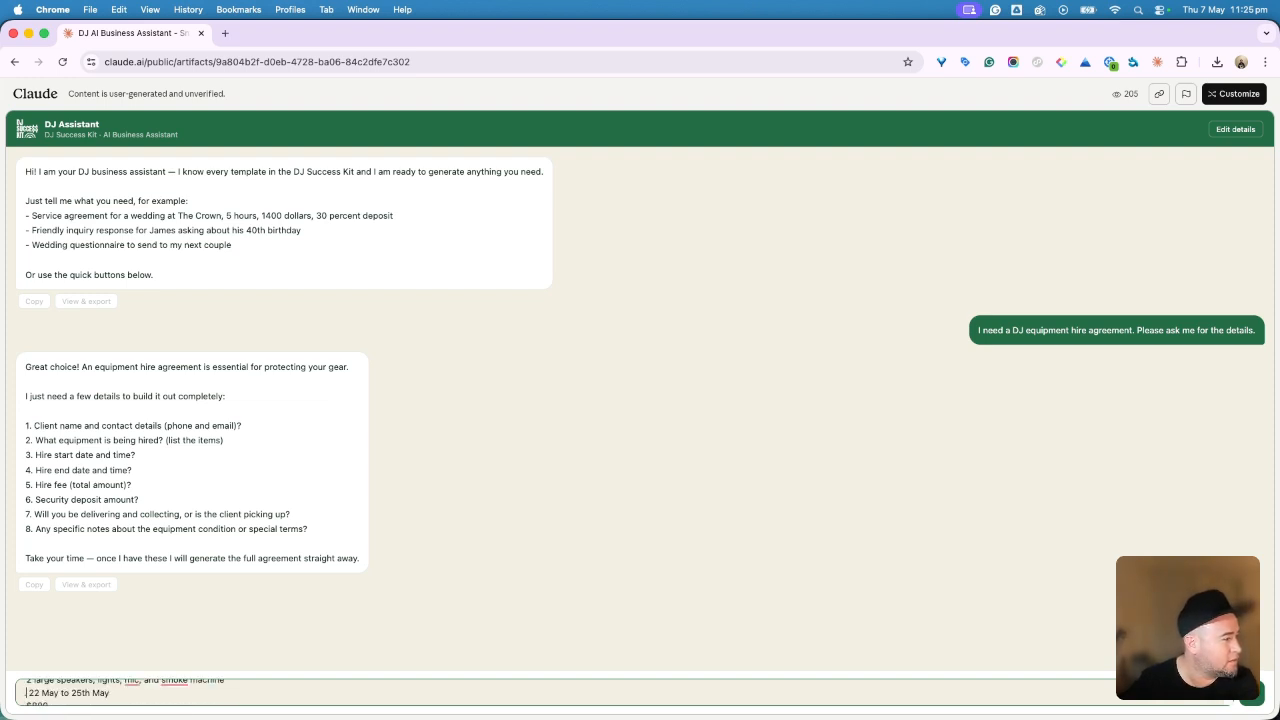
key(Down)
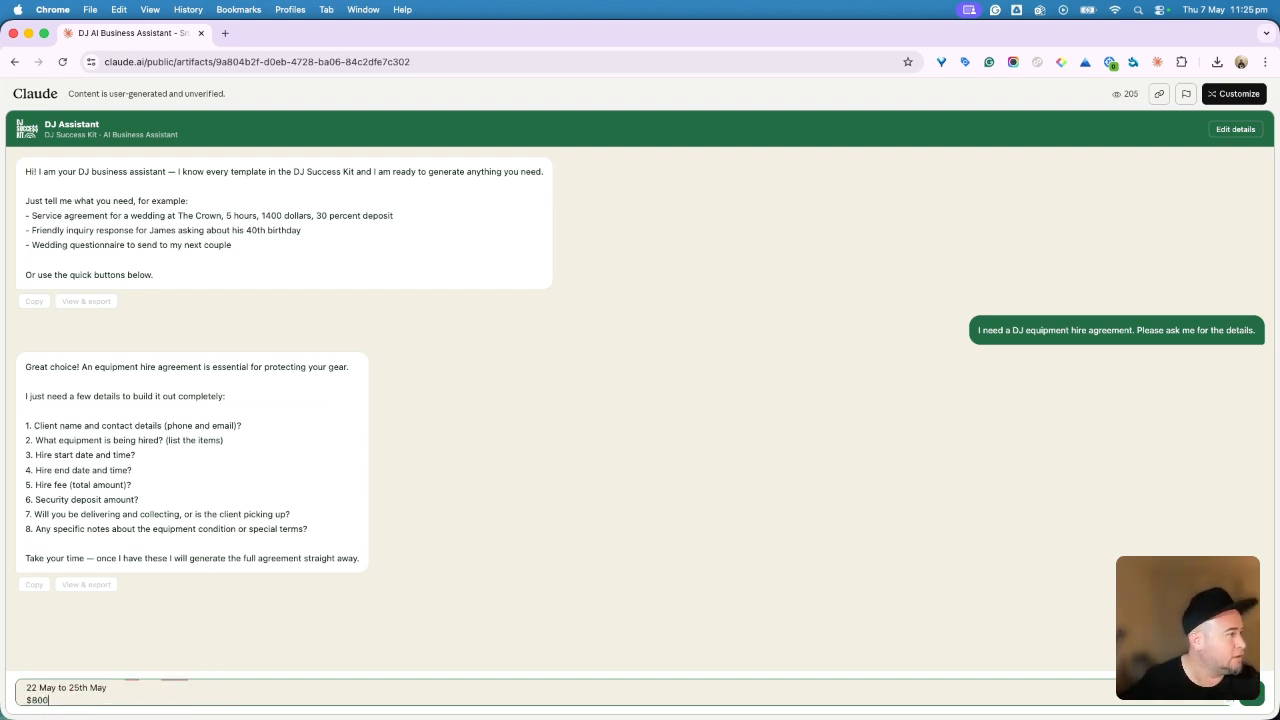
Step: Add the deposit percentage and a $50 extra delivery charge, then send the details
key(Return)
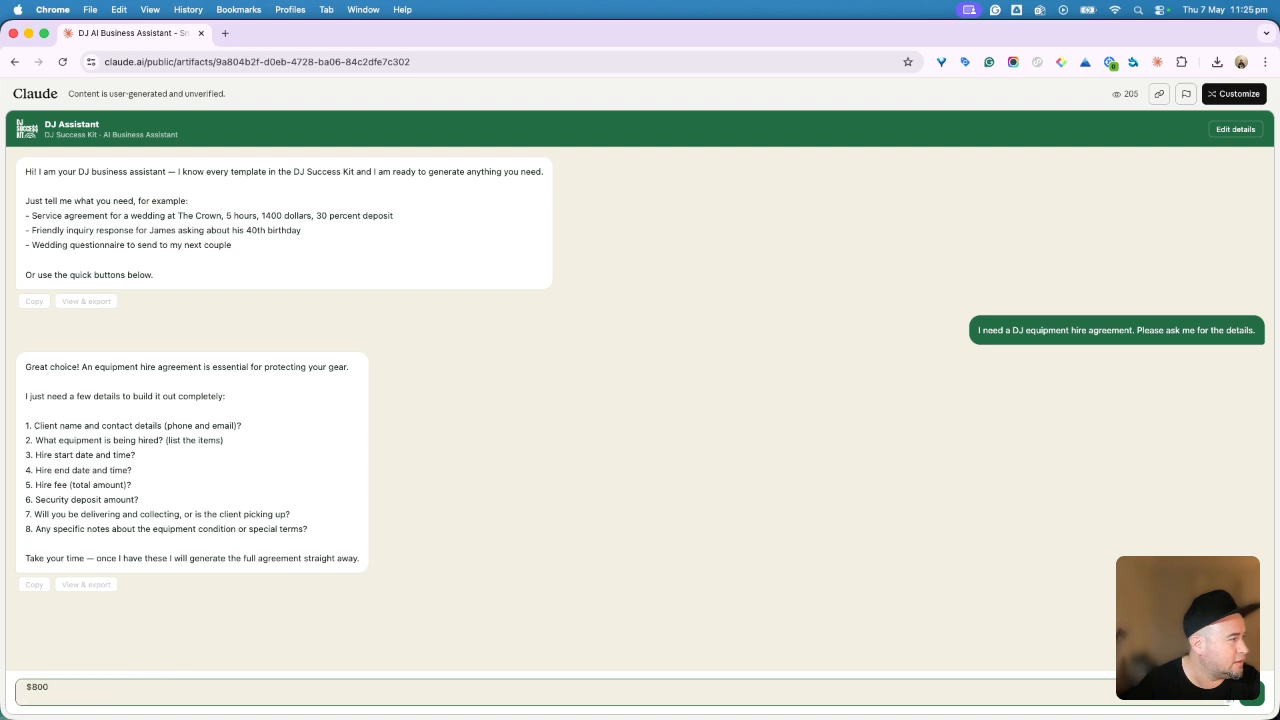
text(20)
text(%)
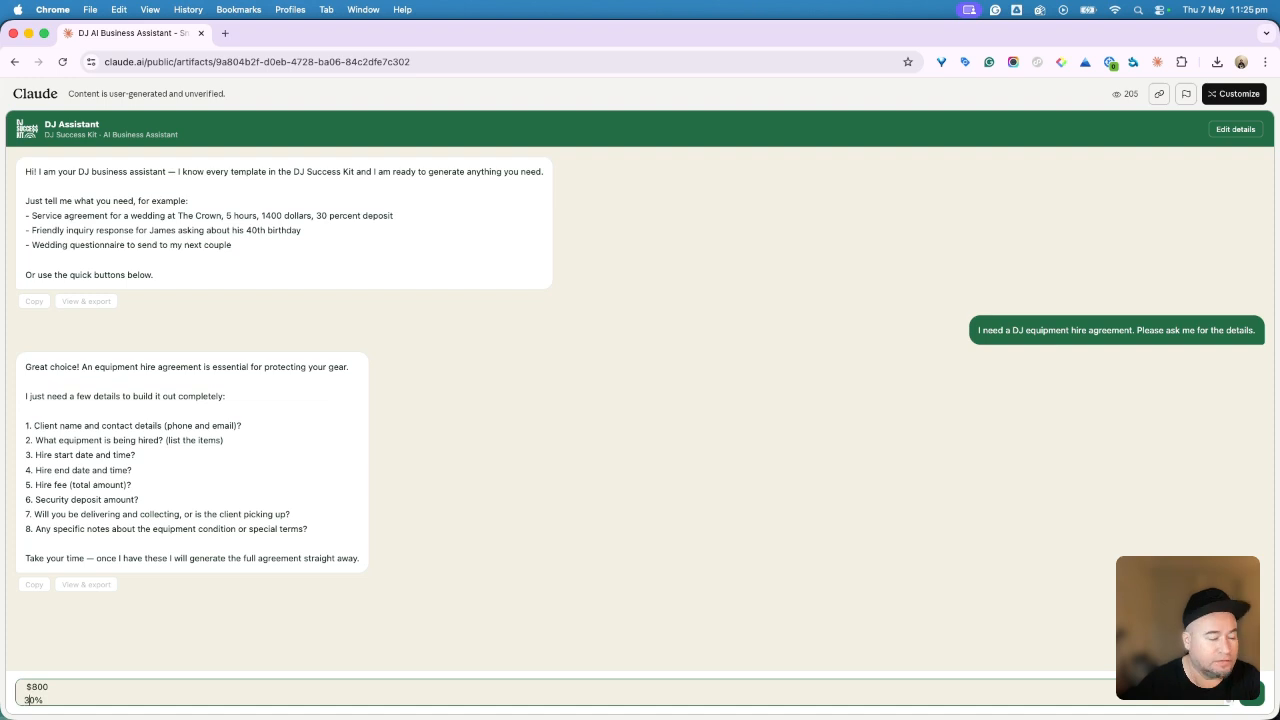
key(shift+Return)
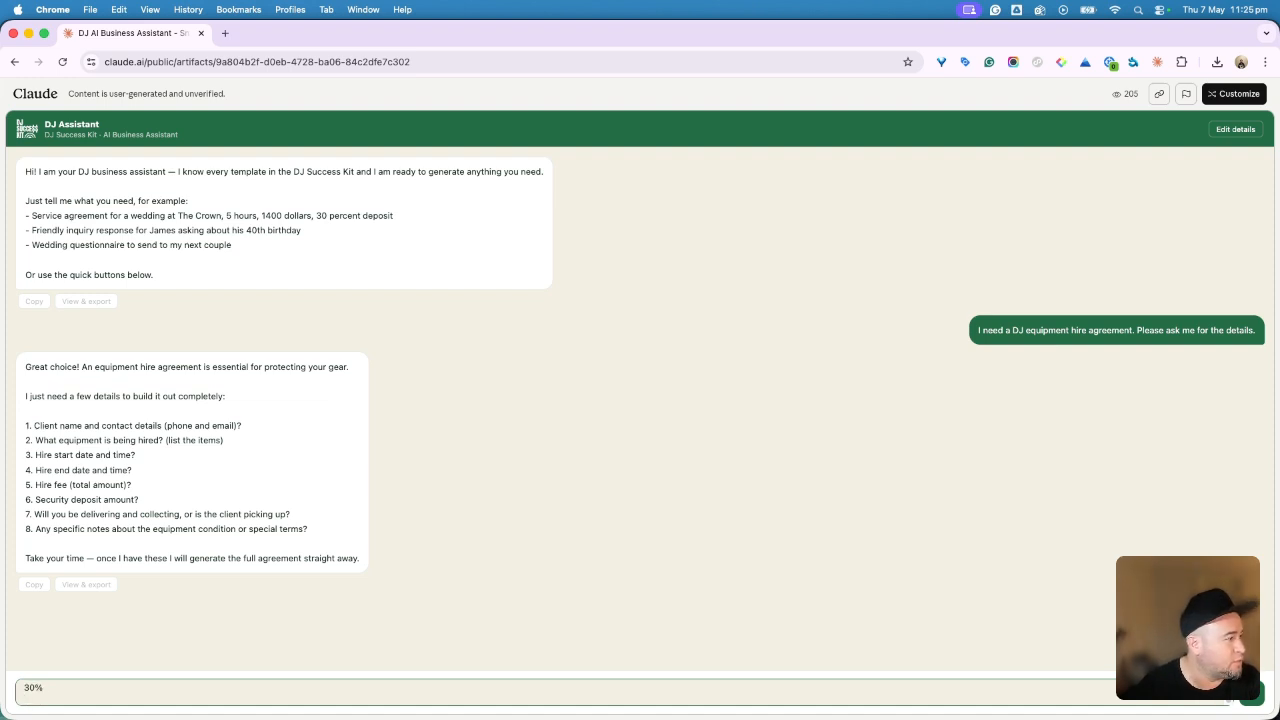
text(D)
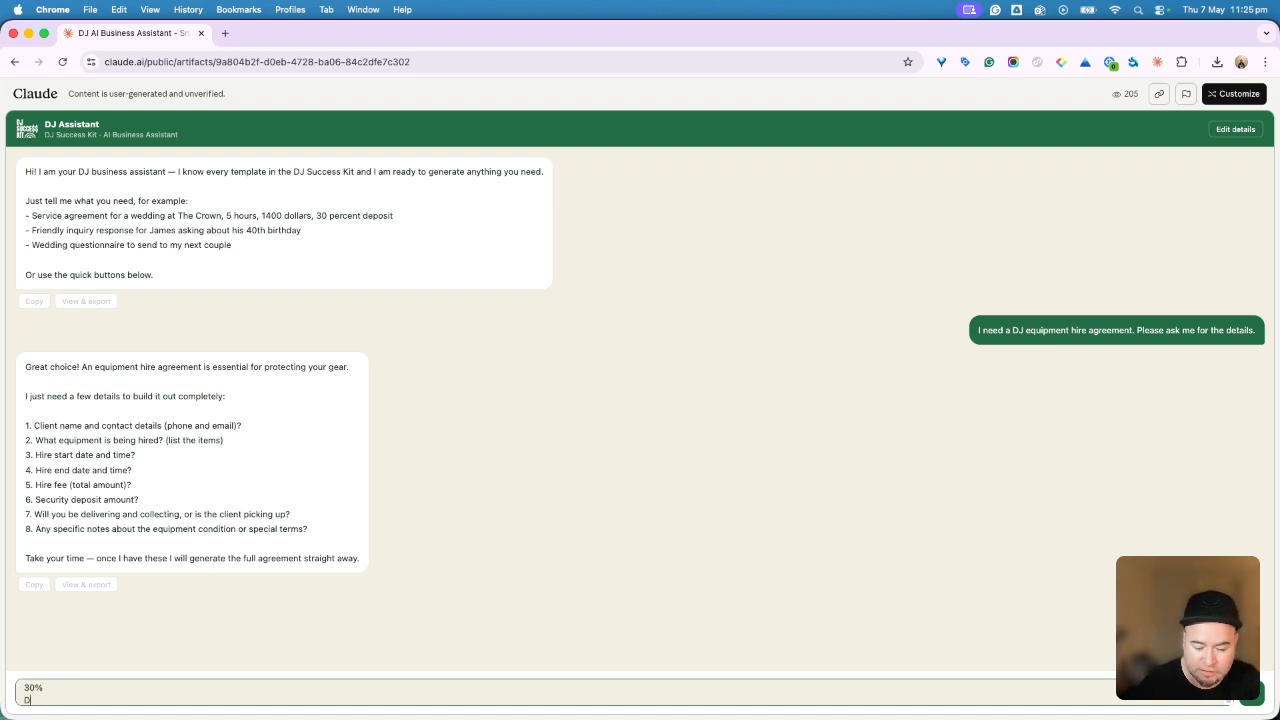
text(Je)
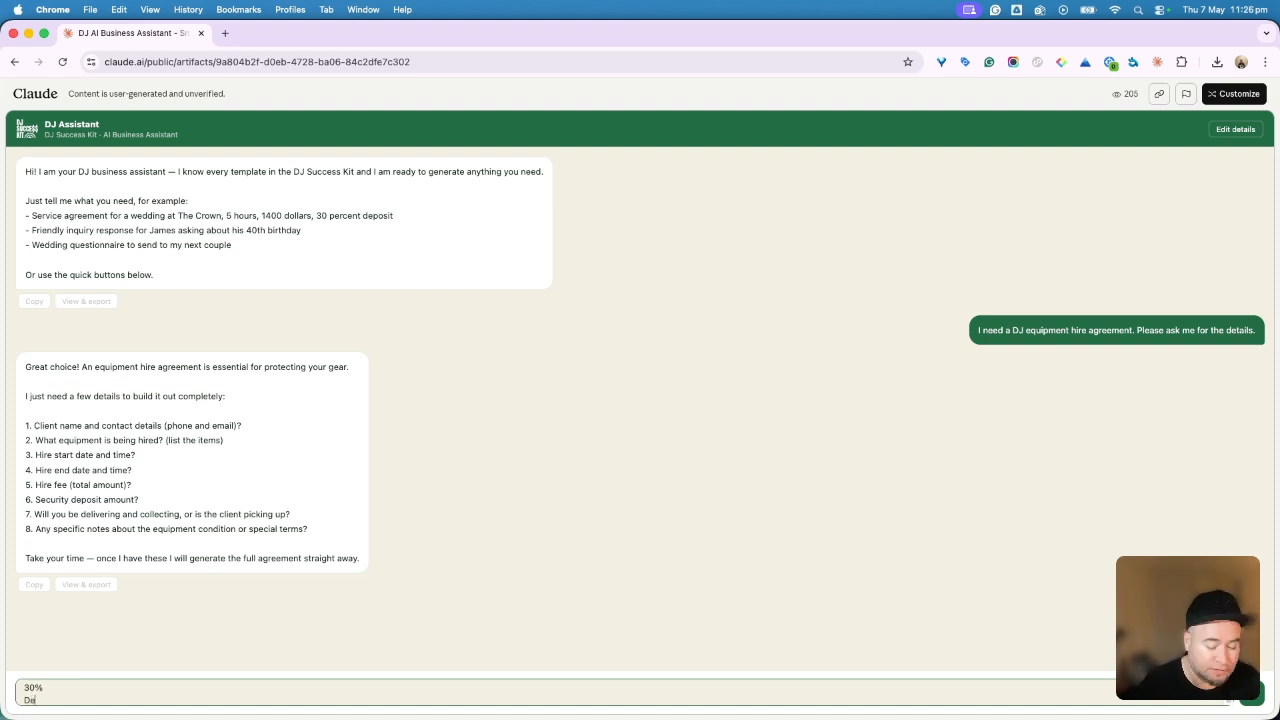
text(liverin)
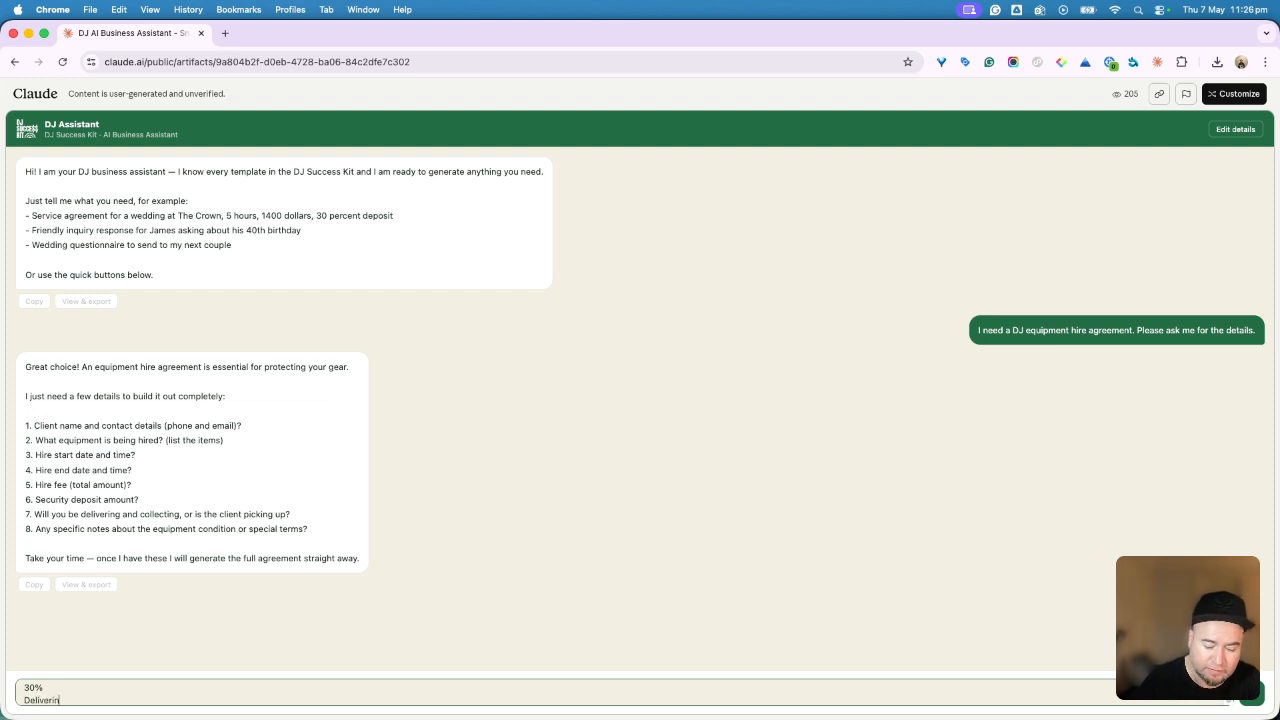
text(g ex)
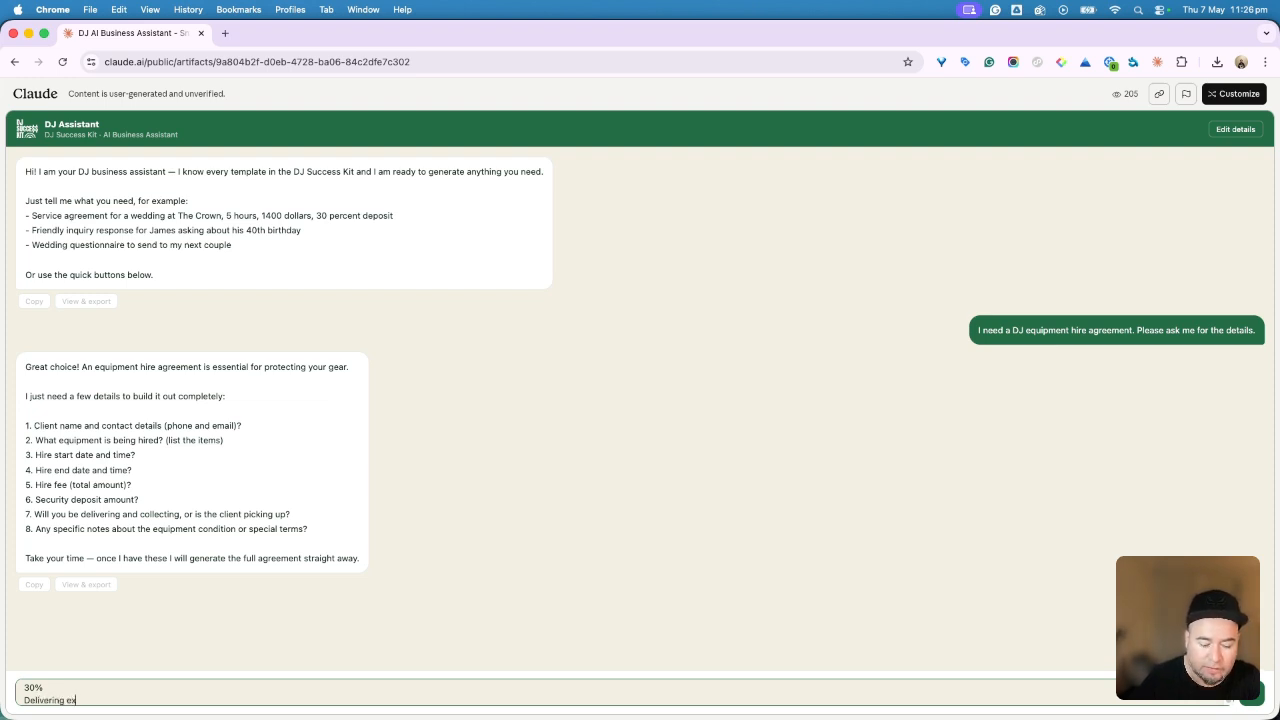
text(tre $50)
key(shift+Return)
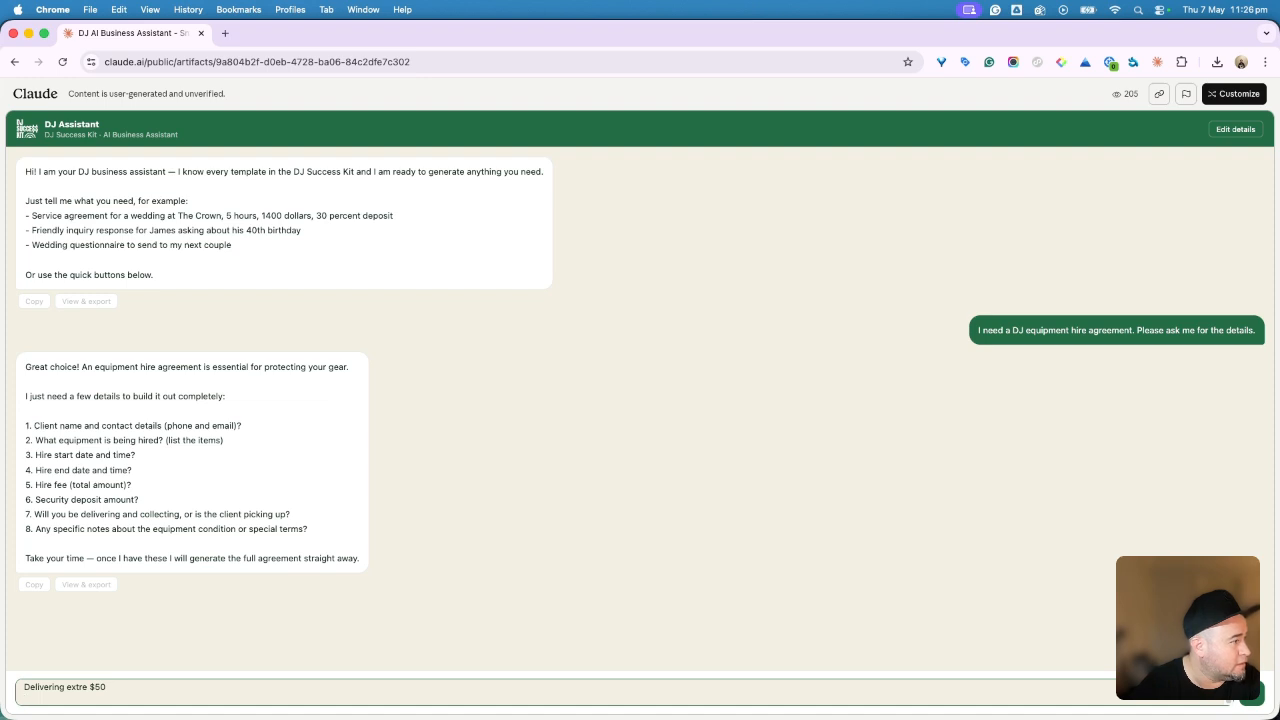
key(Return)
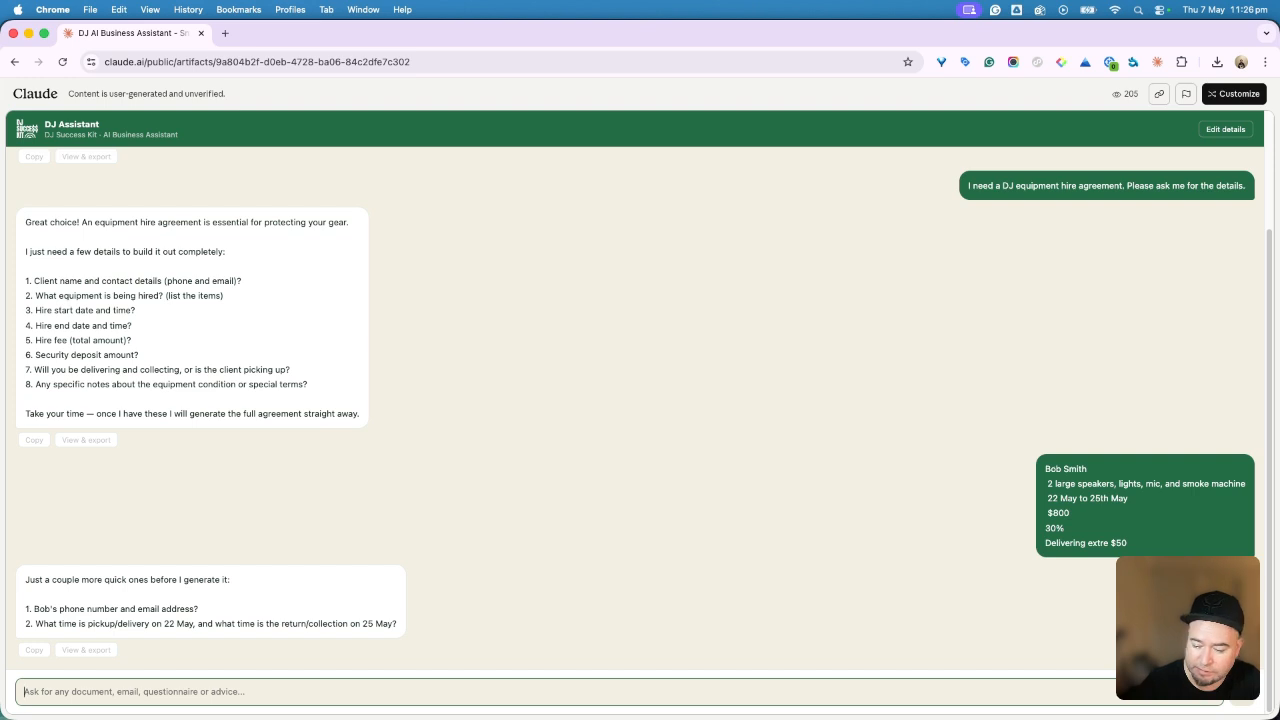
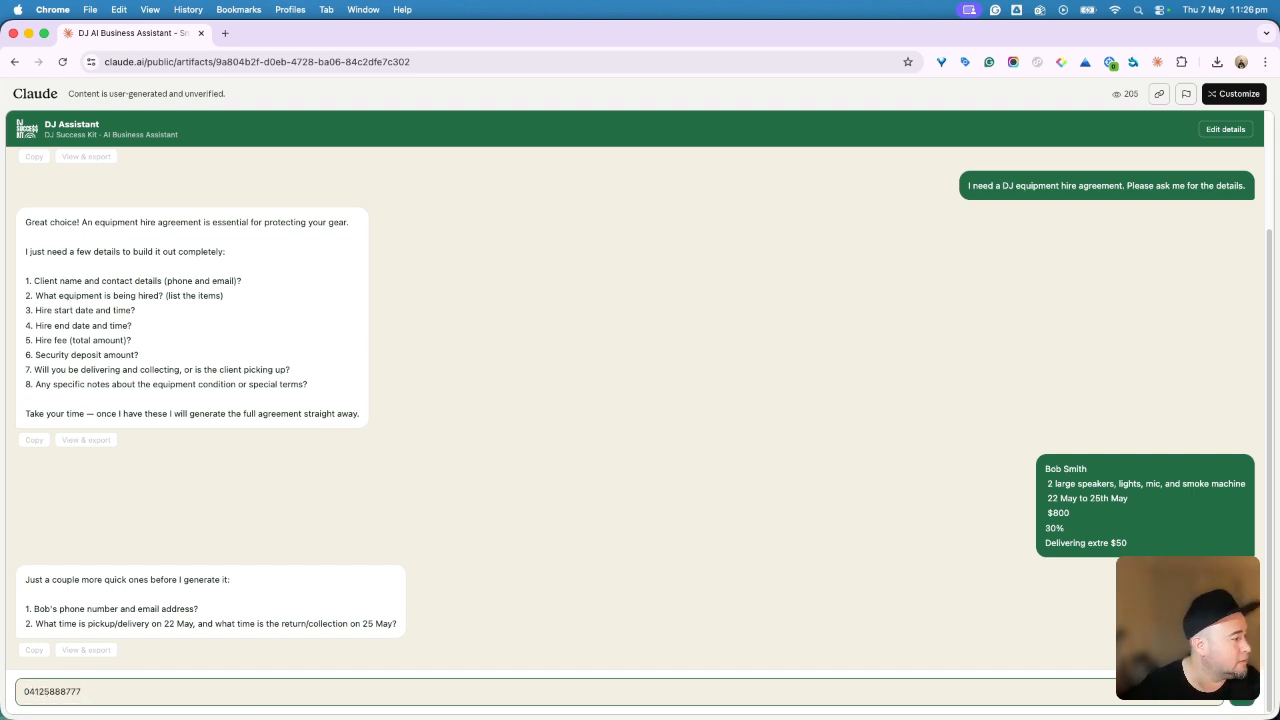
Step: Reply with the client's phone number, e-mail address, and 8am delivery and 8am pickup times
key(shift+Return)
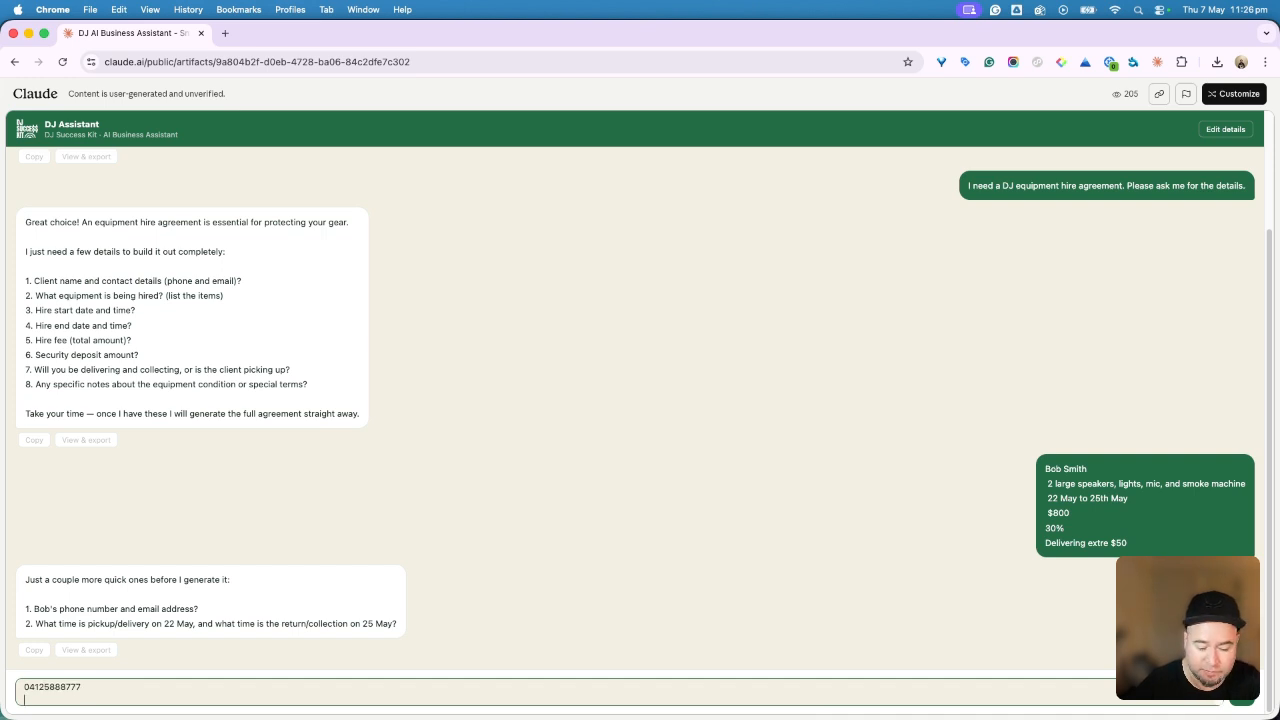
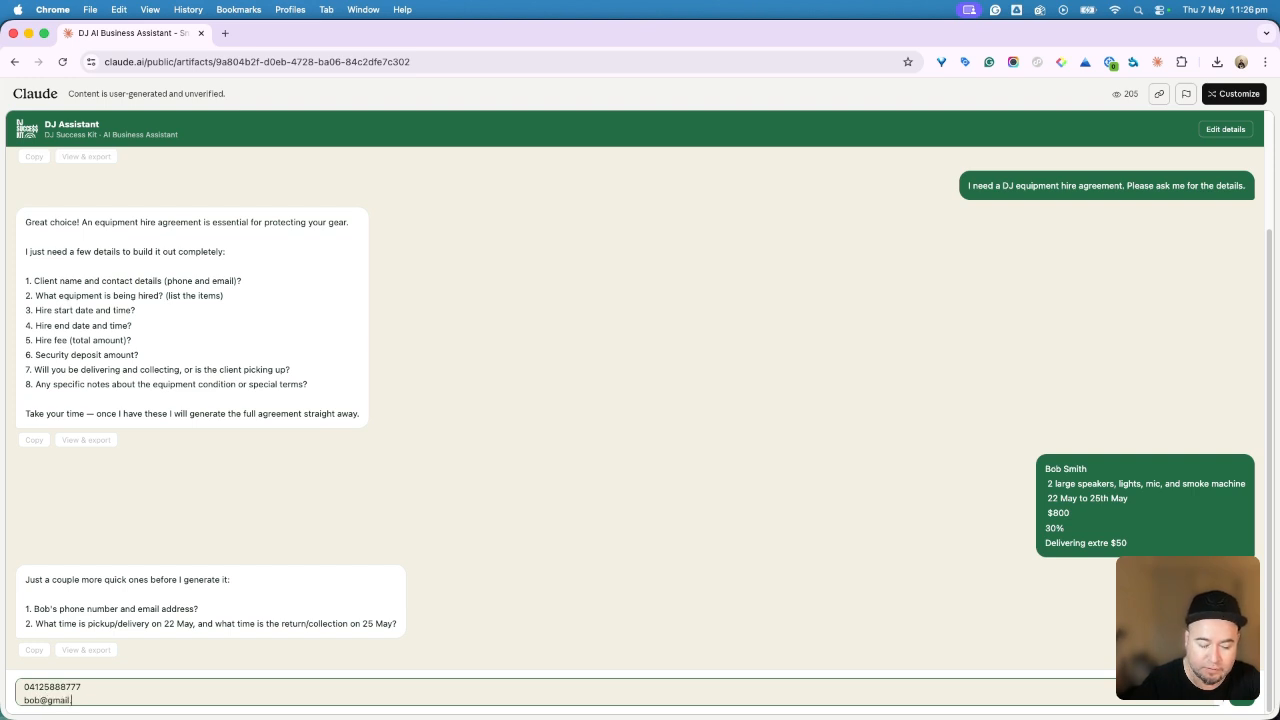
key(shift+Return)
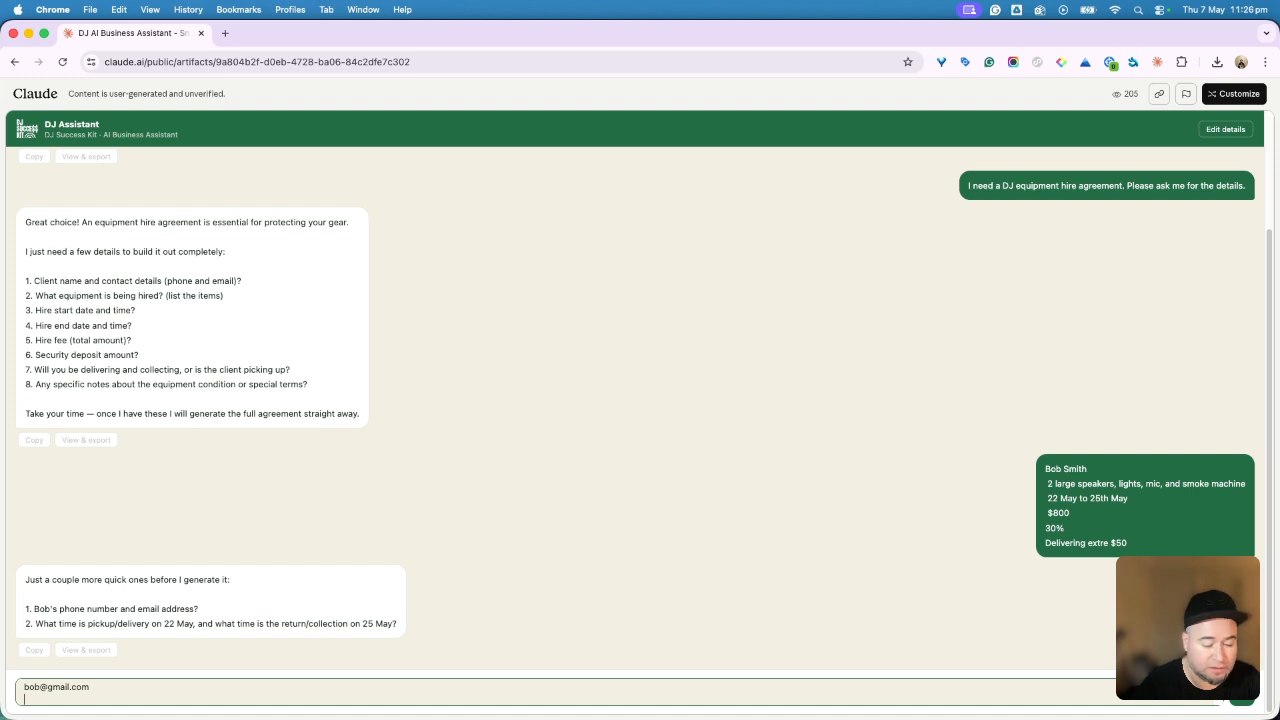
text(0)
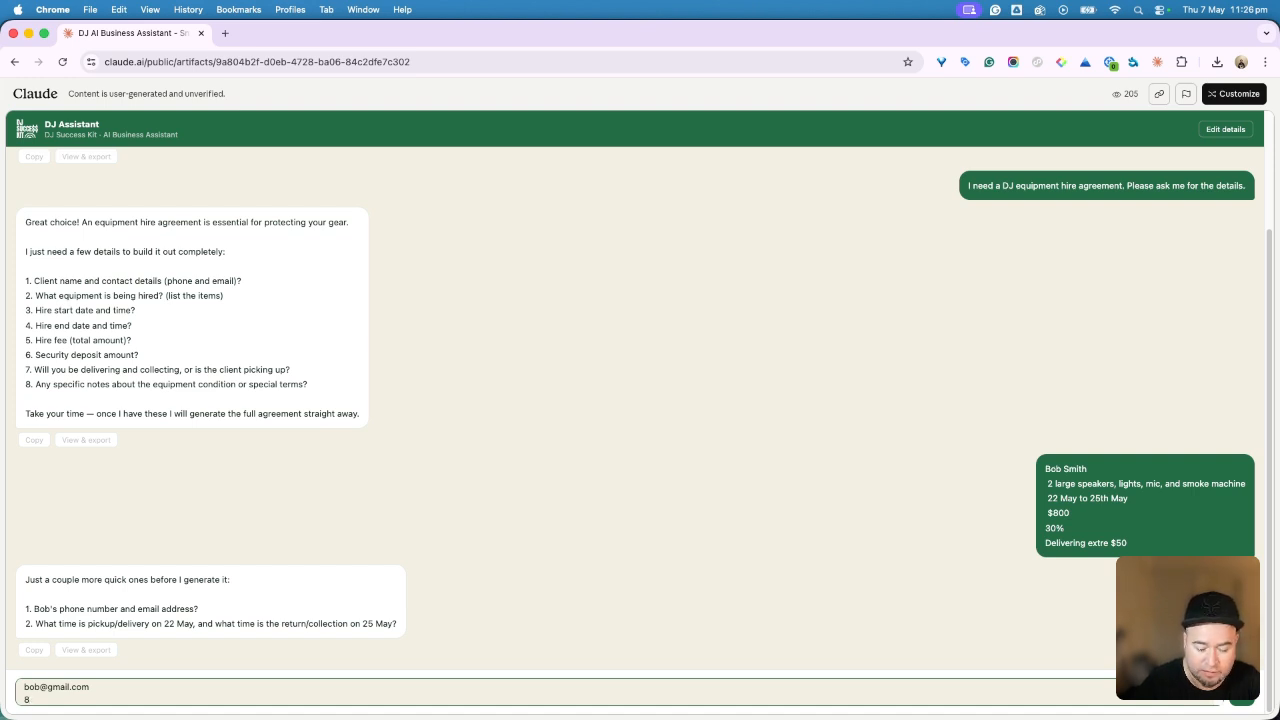
text( am pick up)
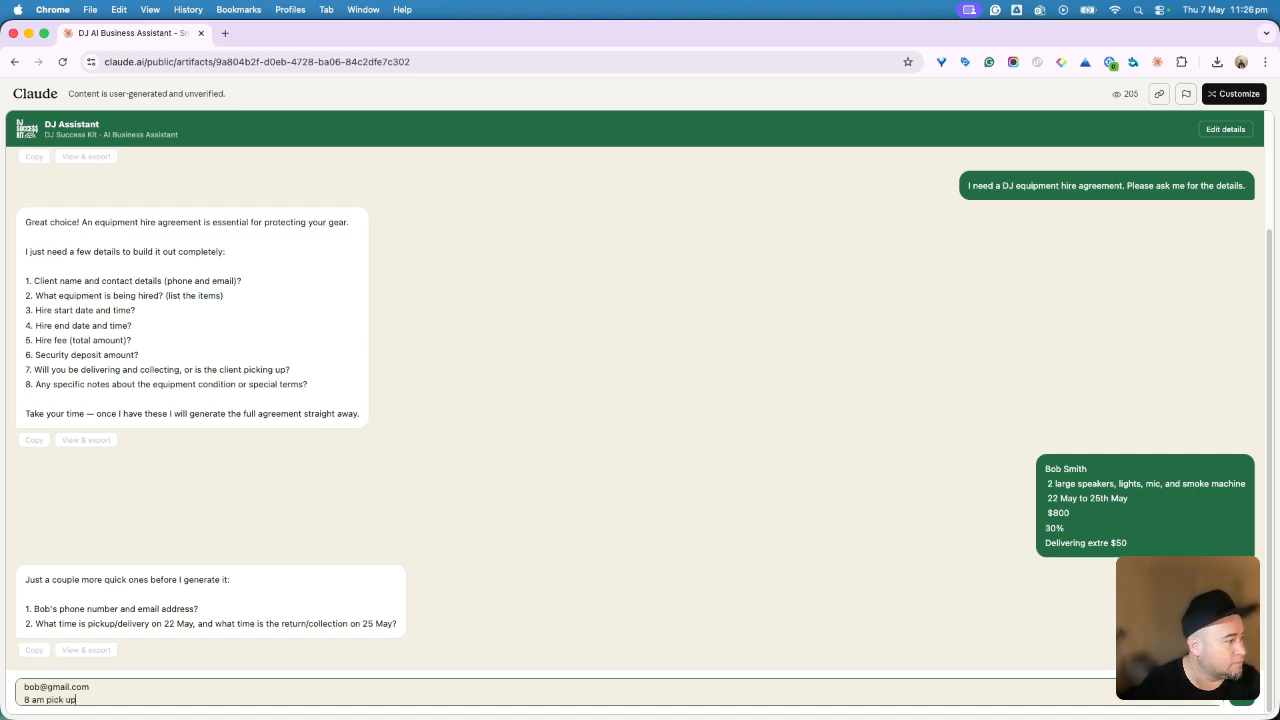
key(BackSpace)
key(BackSpace)
key(BackSpace)
key(BackSpace)
key(BackSpace)
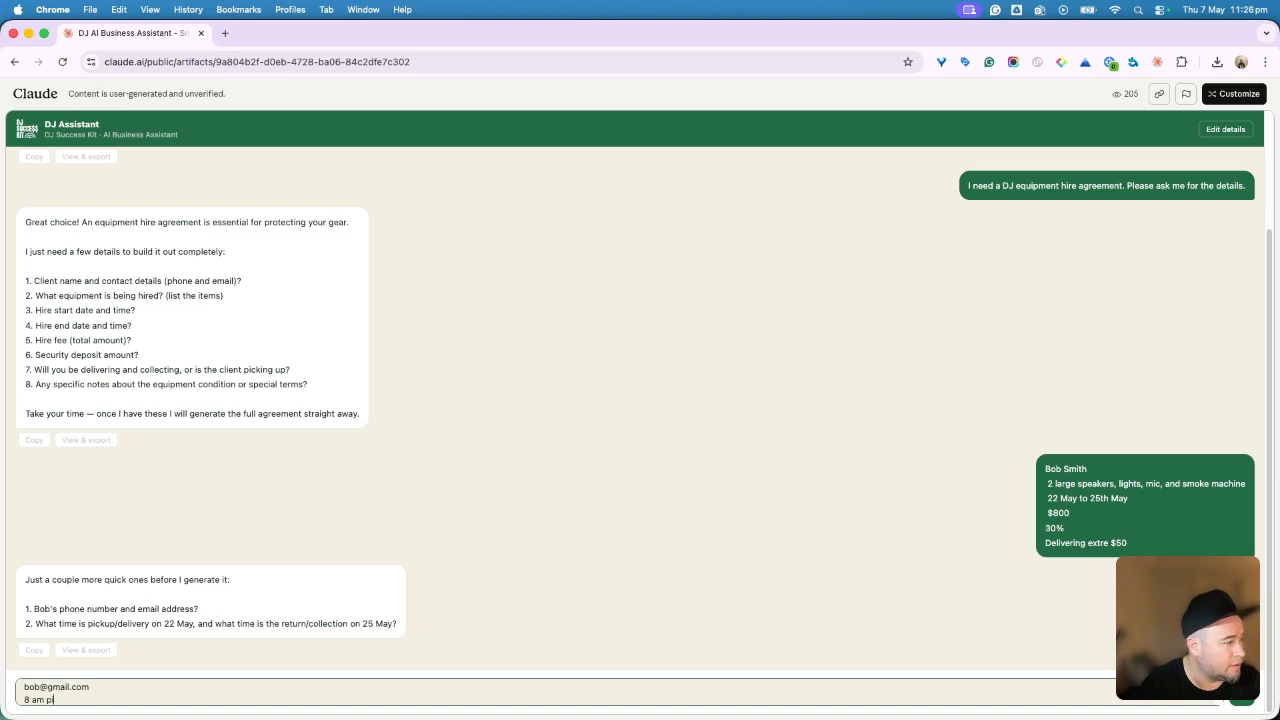
text(deliver)
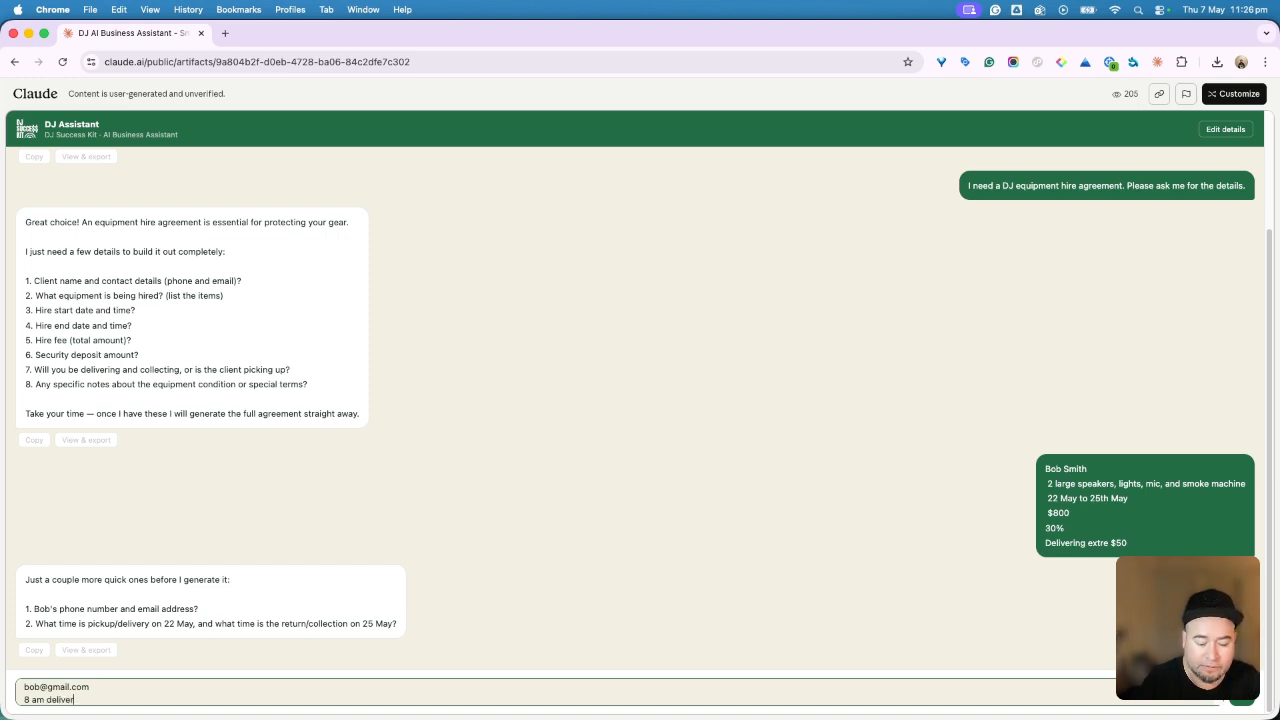
text(y and 8)
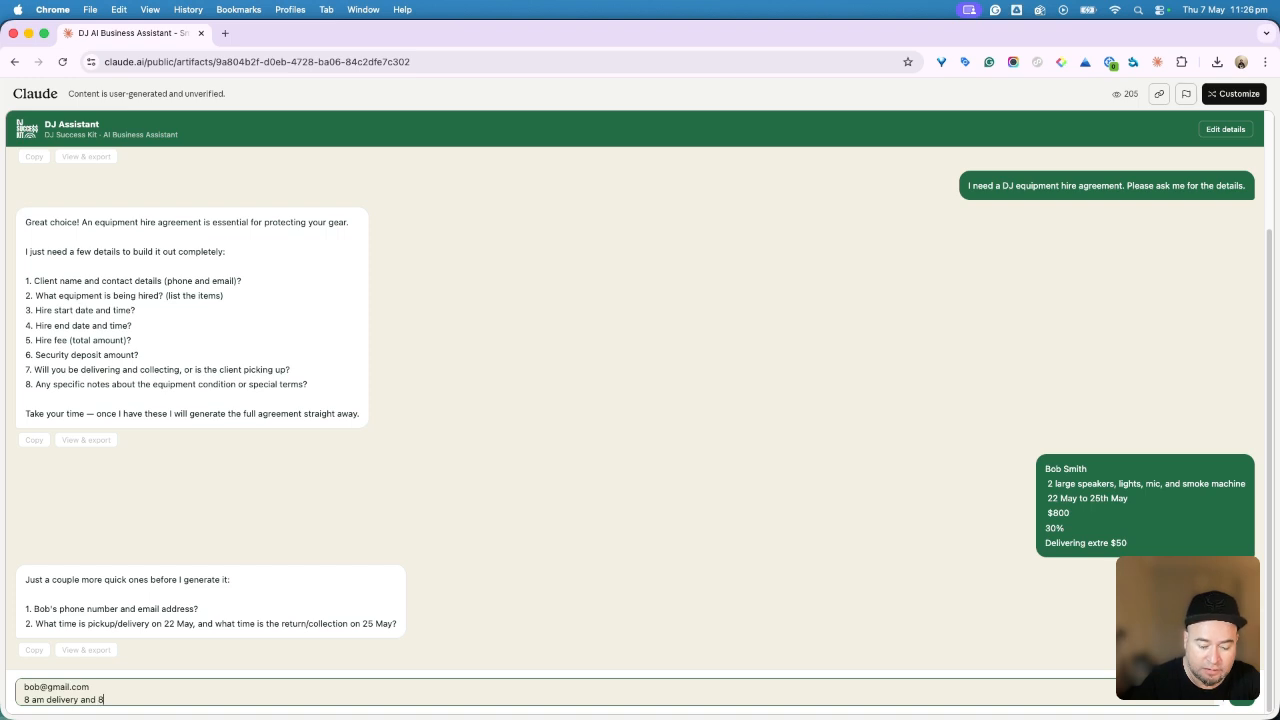
text(am pickup)
key(Return)
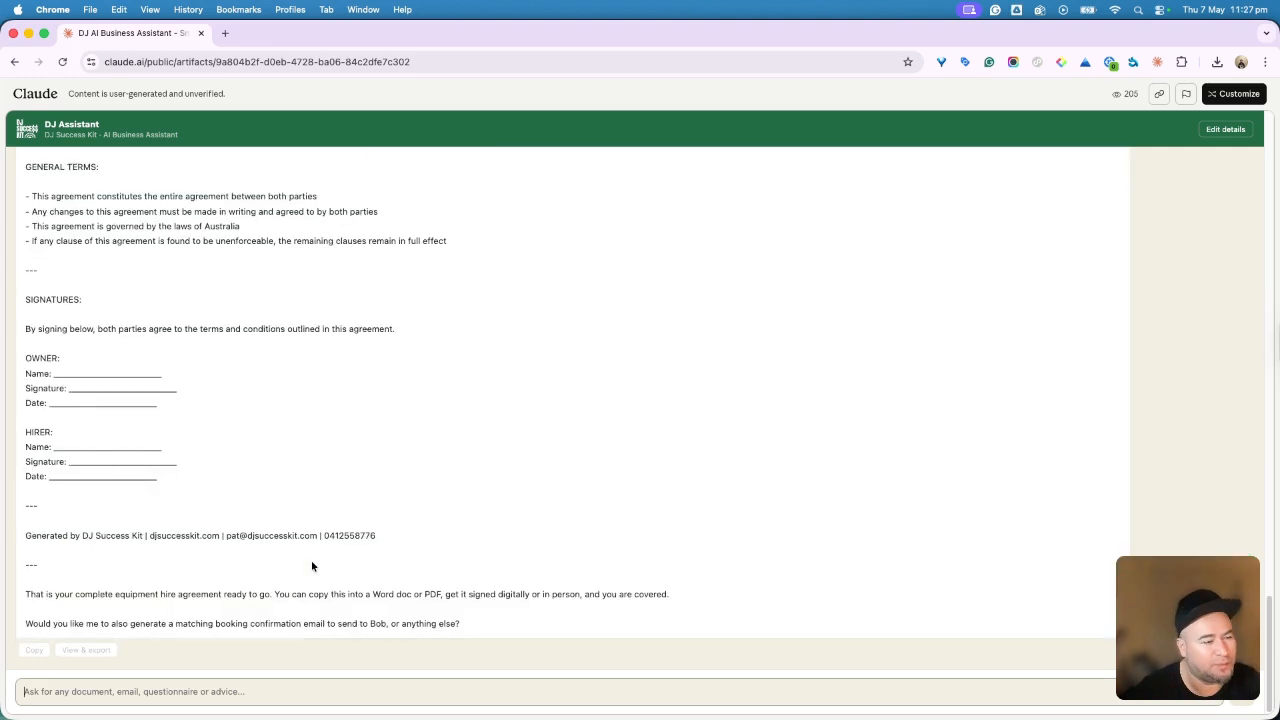
Step: Scroll through the generated Equipment Hire Agreement from hirer details to the signature blocks
scroll(200, 423, up, 5)
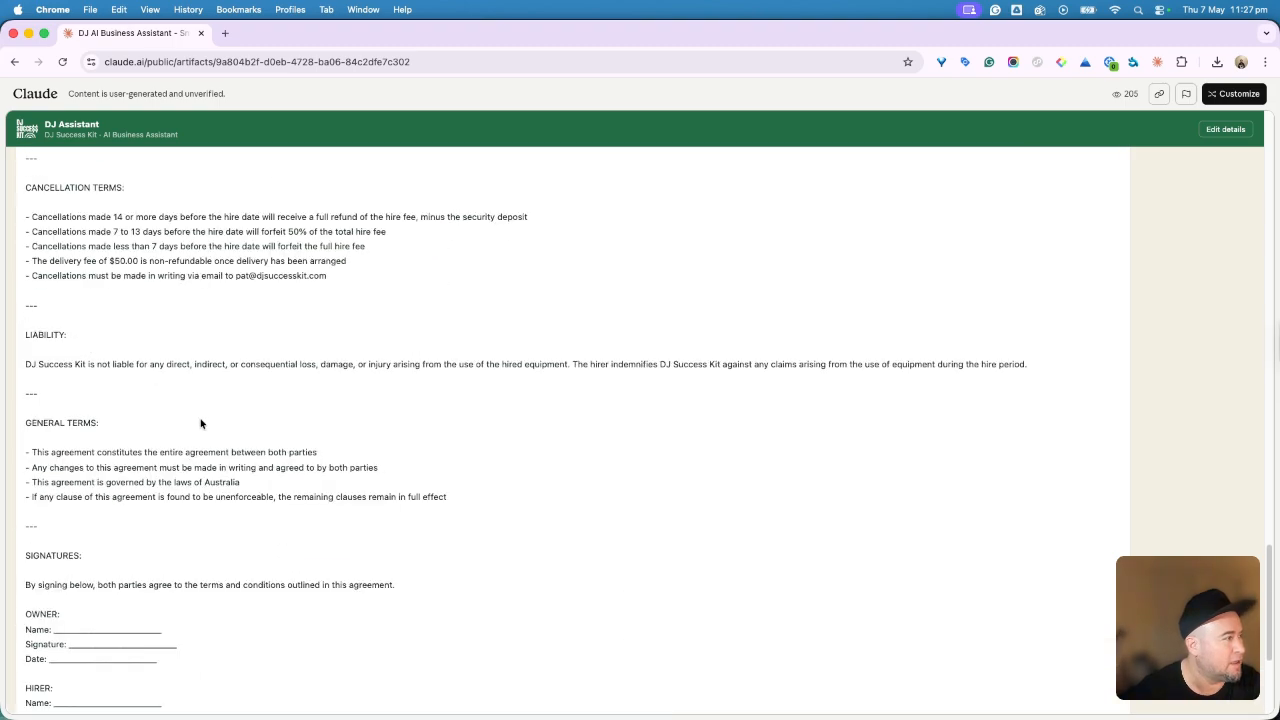
scroll(200, 423, up, 15)
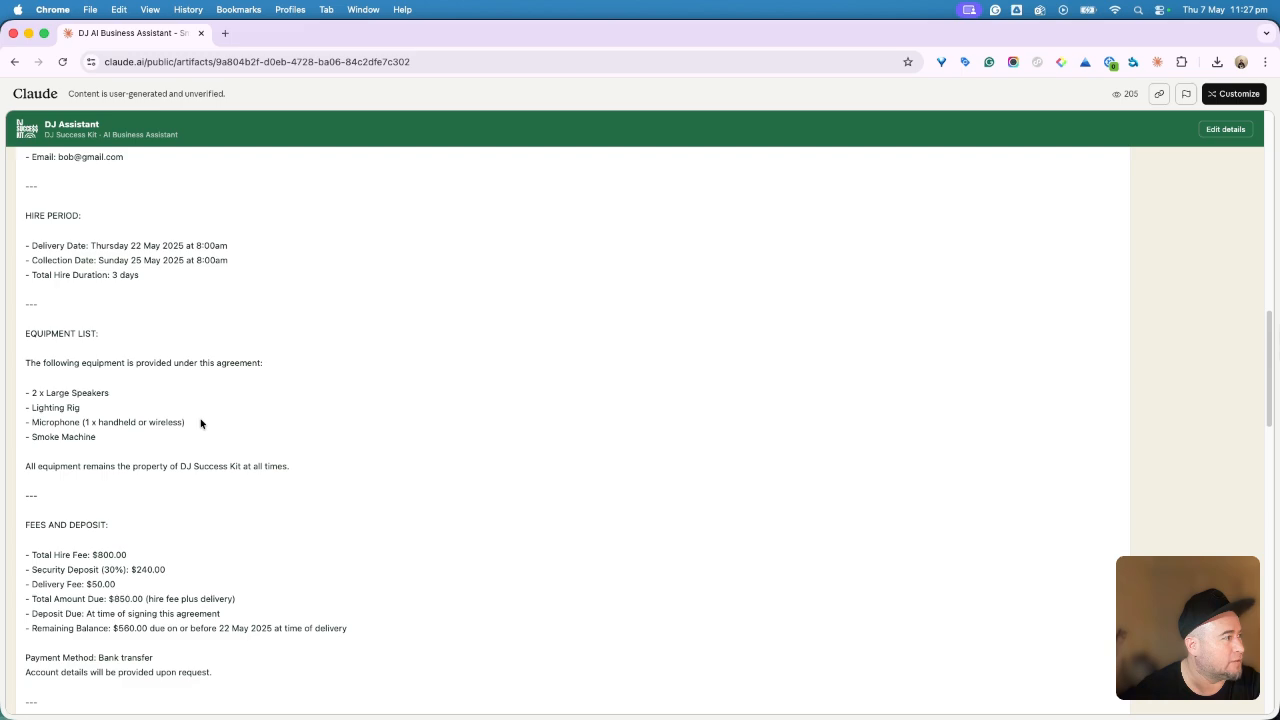
scroll(200, 423, up, 1)
scroll(200, 423, down, 2)
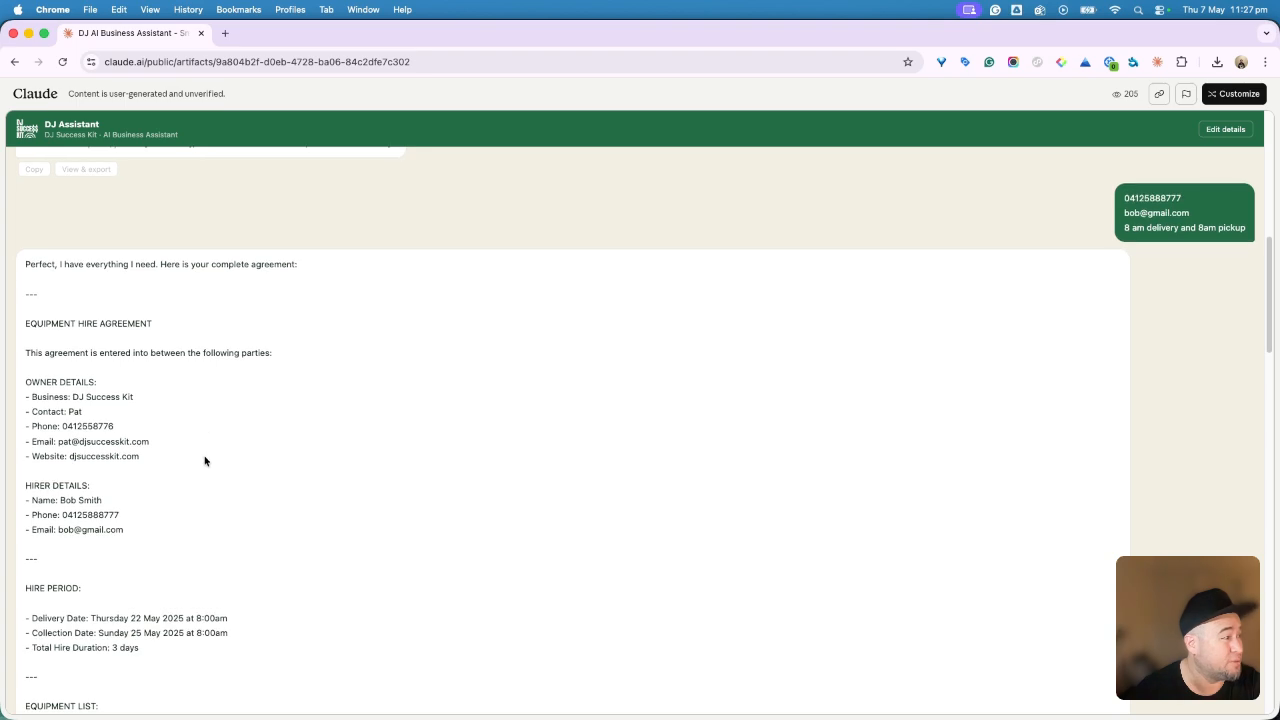
scroll(194, 457, down, 2)
scroll(102, 482, down, 7)
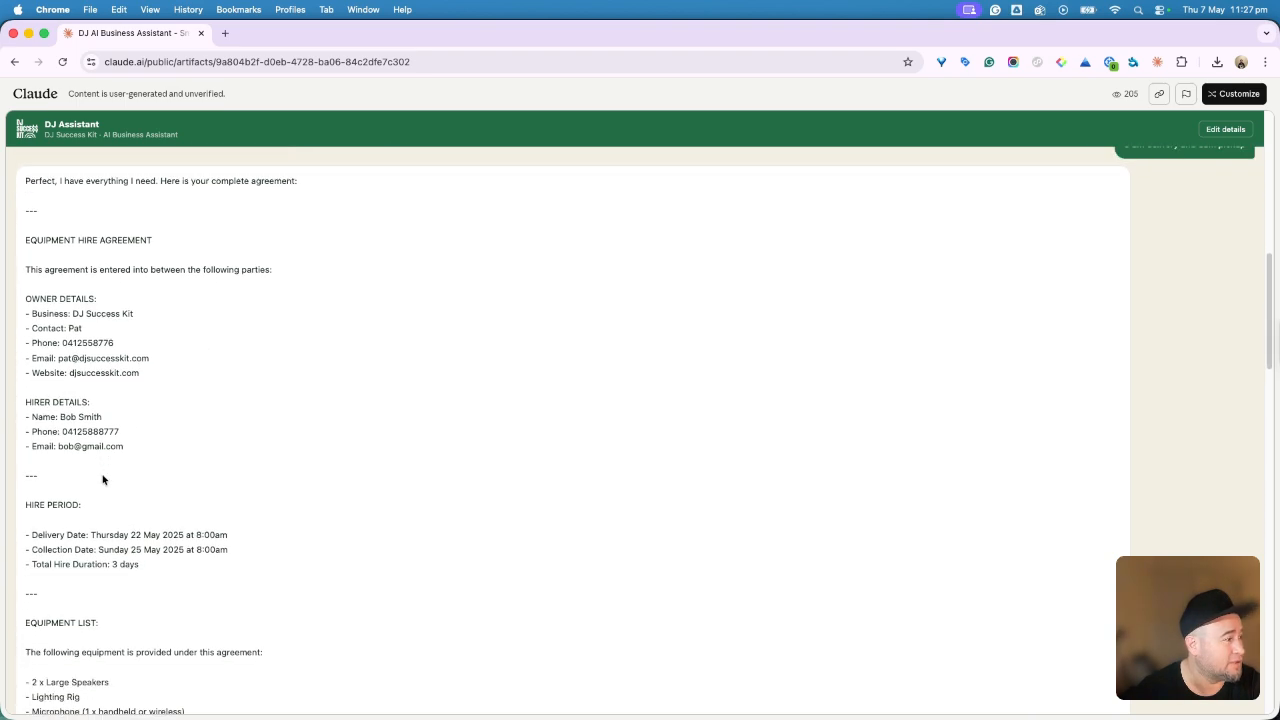
scroll(103, 476, down, 5)
scroll(106, 476, down, 2)
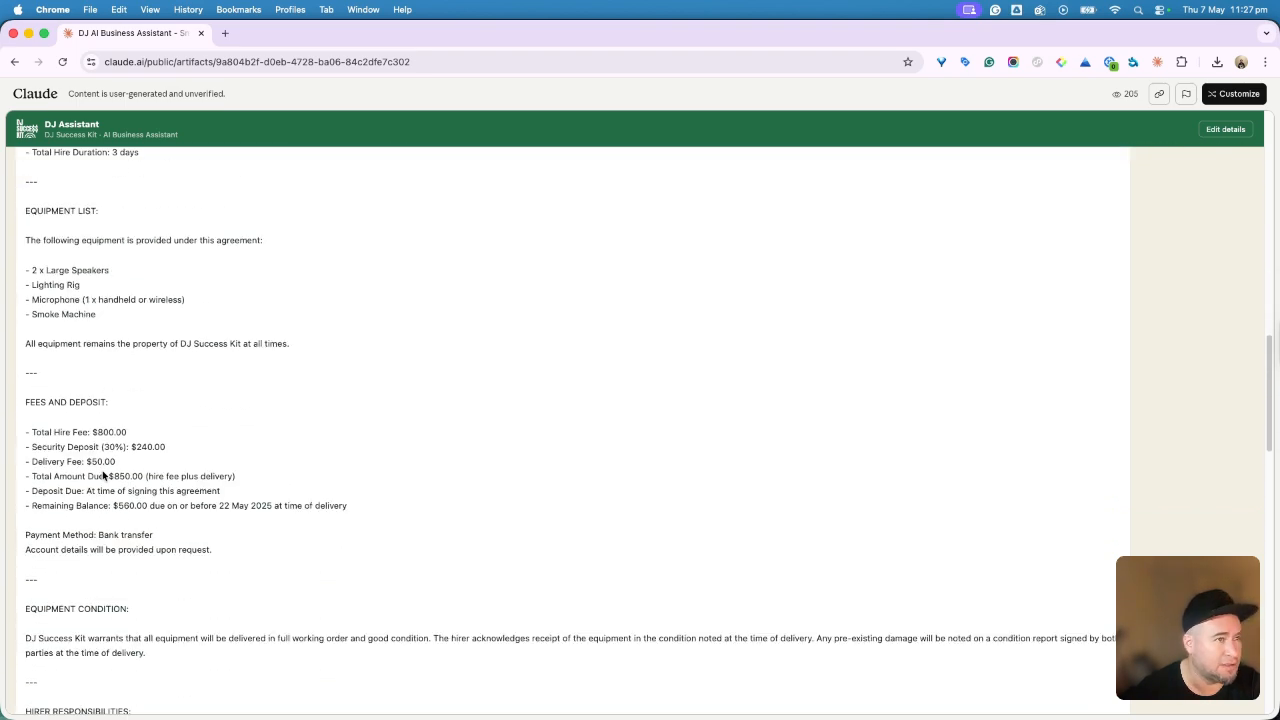
scroll(268, 498, down, 4)
scroll(268, 498, down, 4)
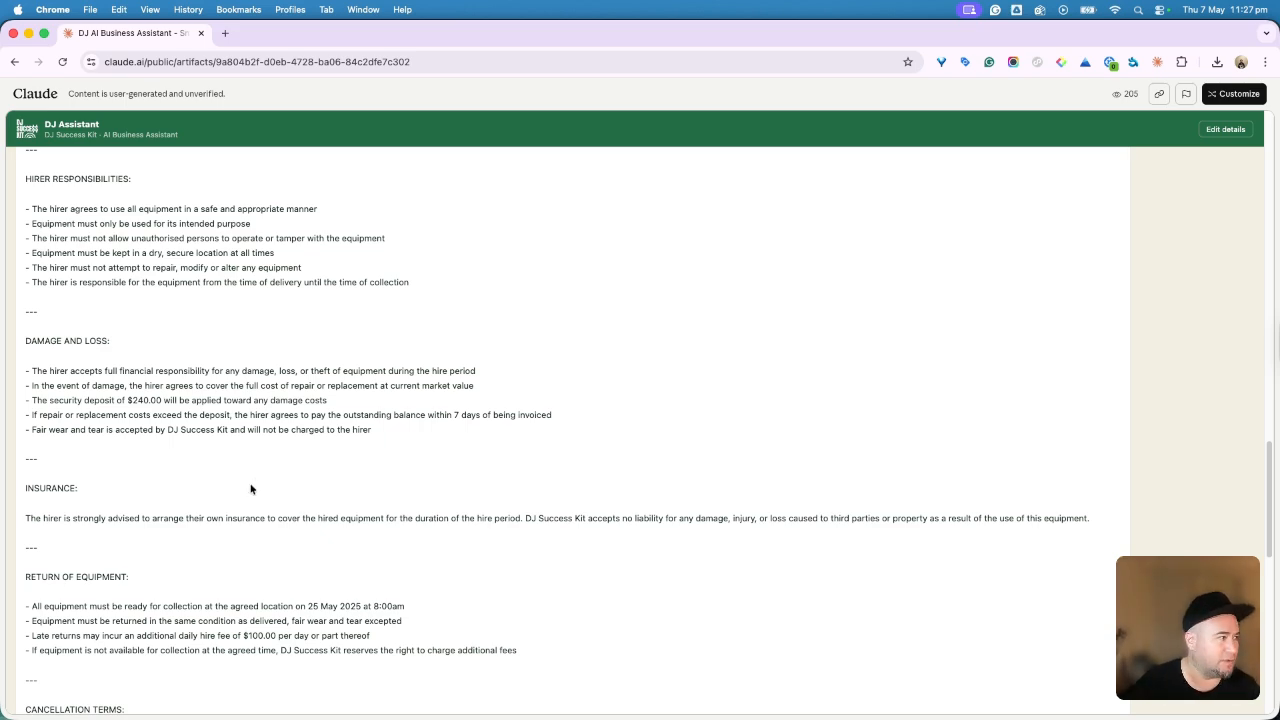
scroll(249, 484, down, 4)
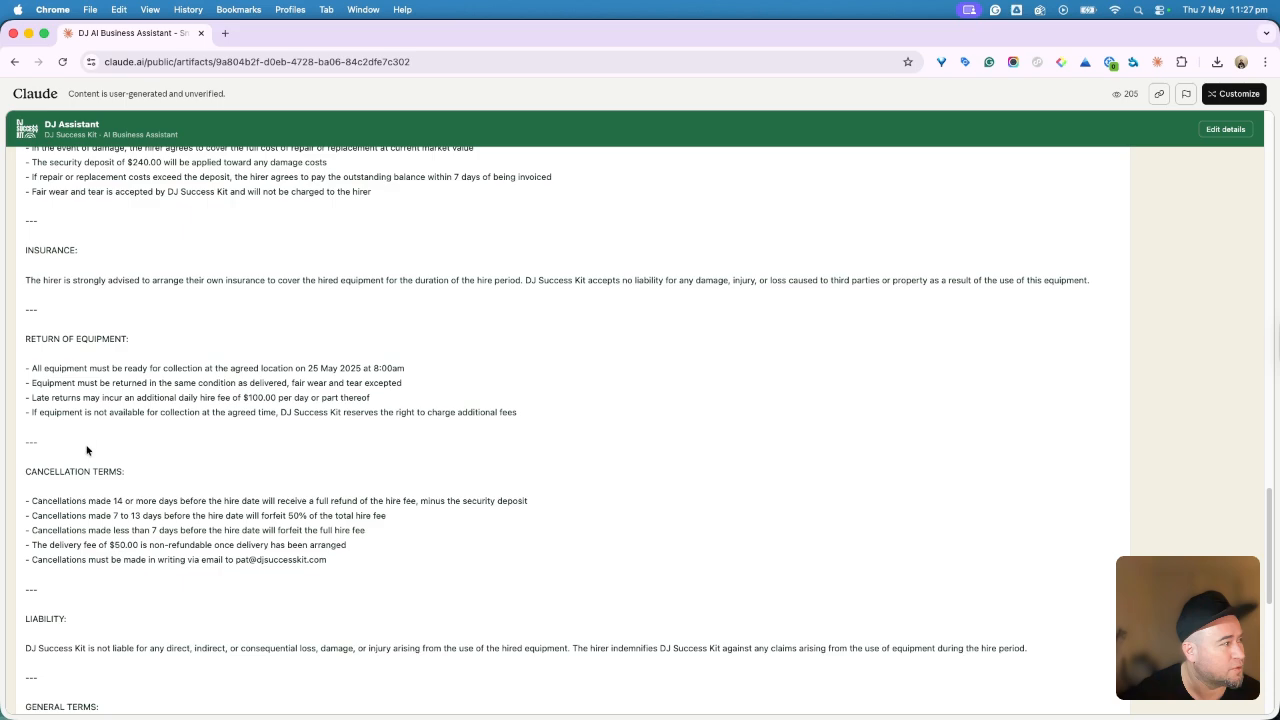
scroll(86, 450, down, 10)
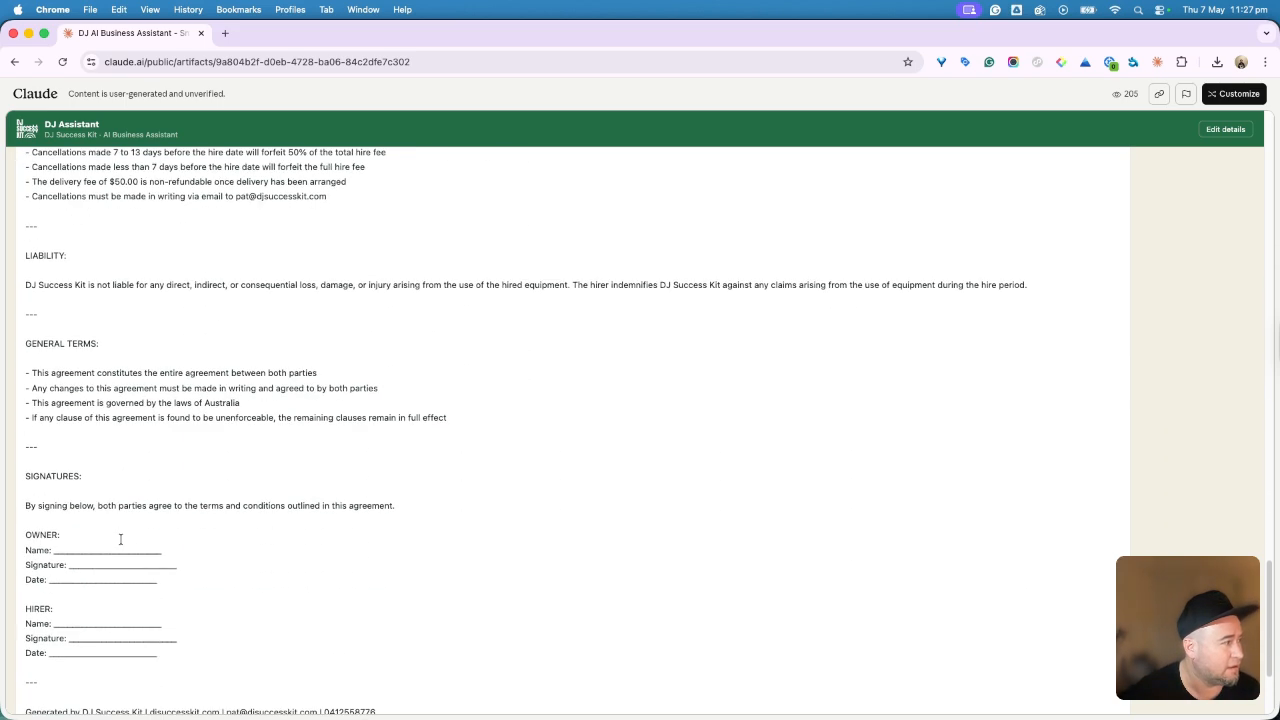